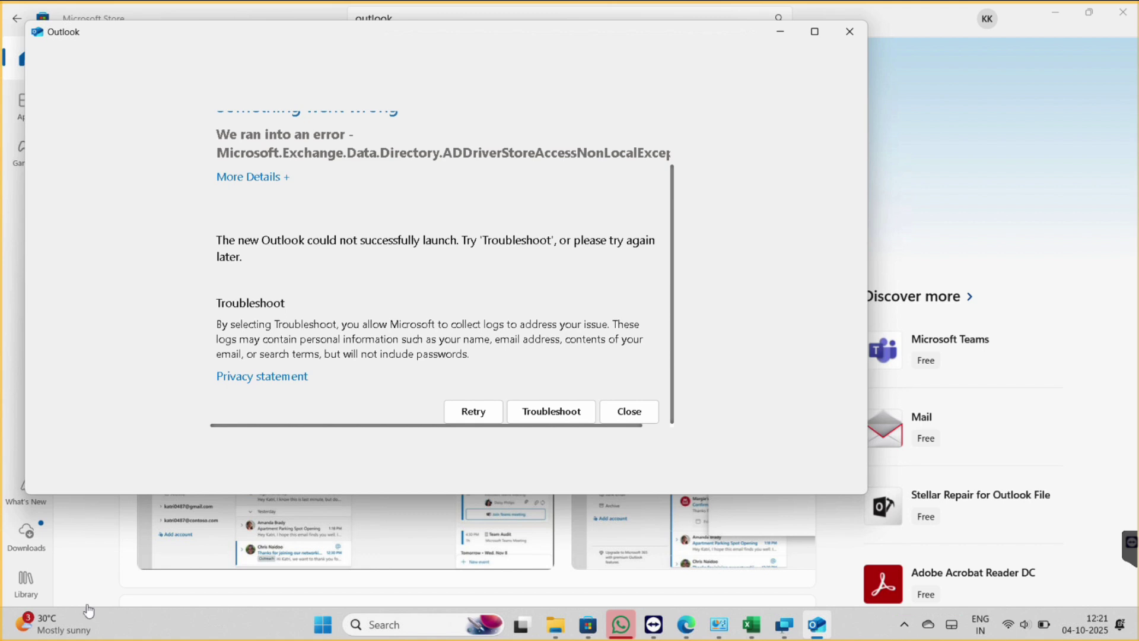
- Run the troubleshooter for the Outlook startup error, then search Start for 'outlook'
{"action": "key", "text": "Return"}
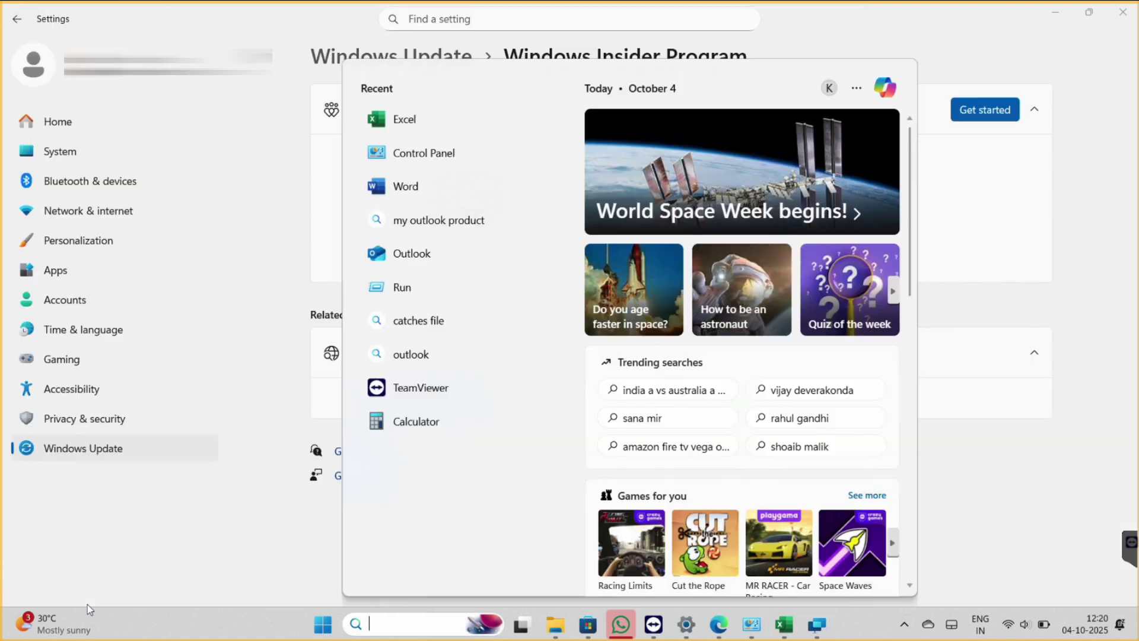
{"action": "type", "text": "ou"}
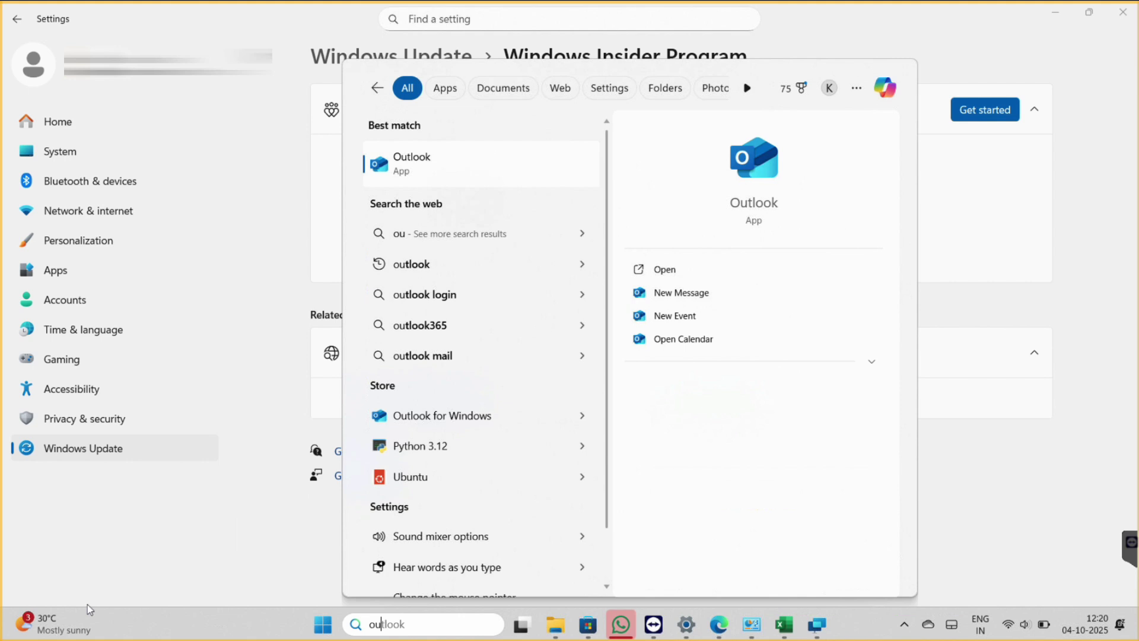
- Relaunch Outlook from the search results and accept starting it with essentials only
{"action": "key", "text": "Return"}
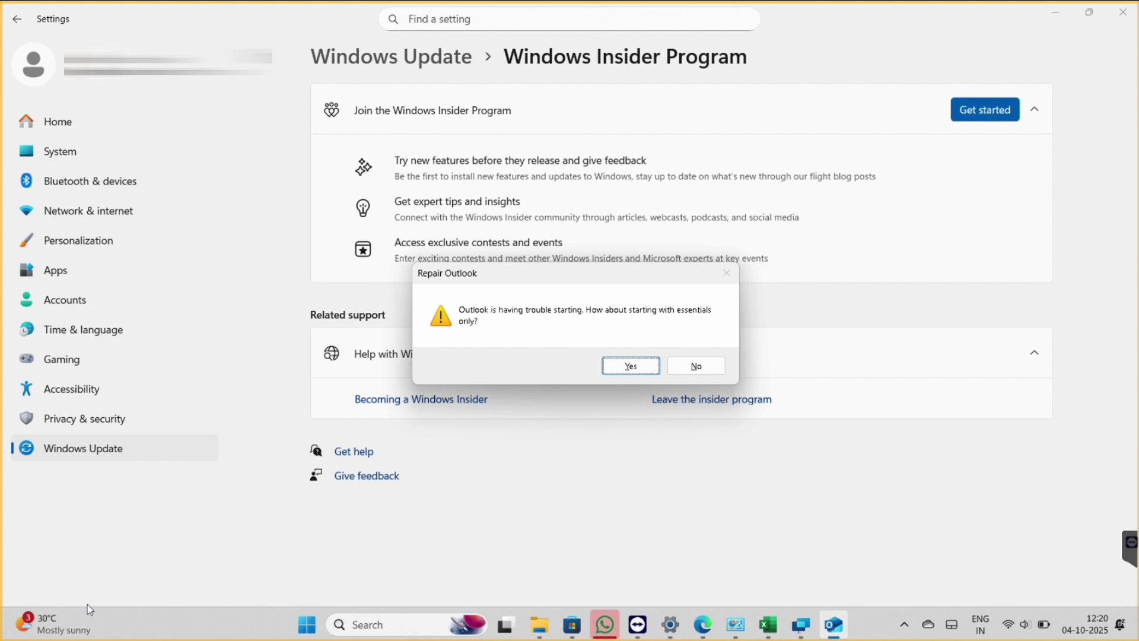
{"action": "key", "text": "Return"}
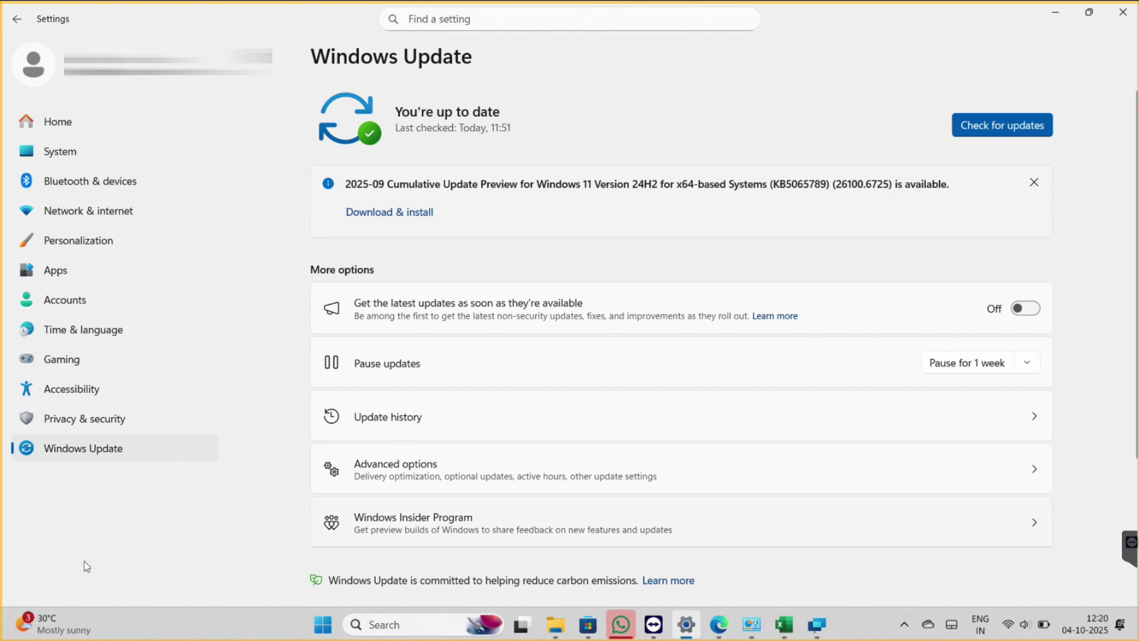
{"action": "key", "text": "Return"}
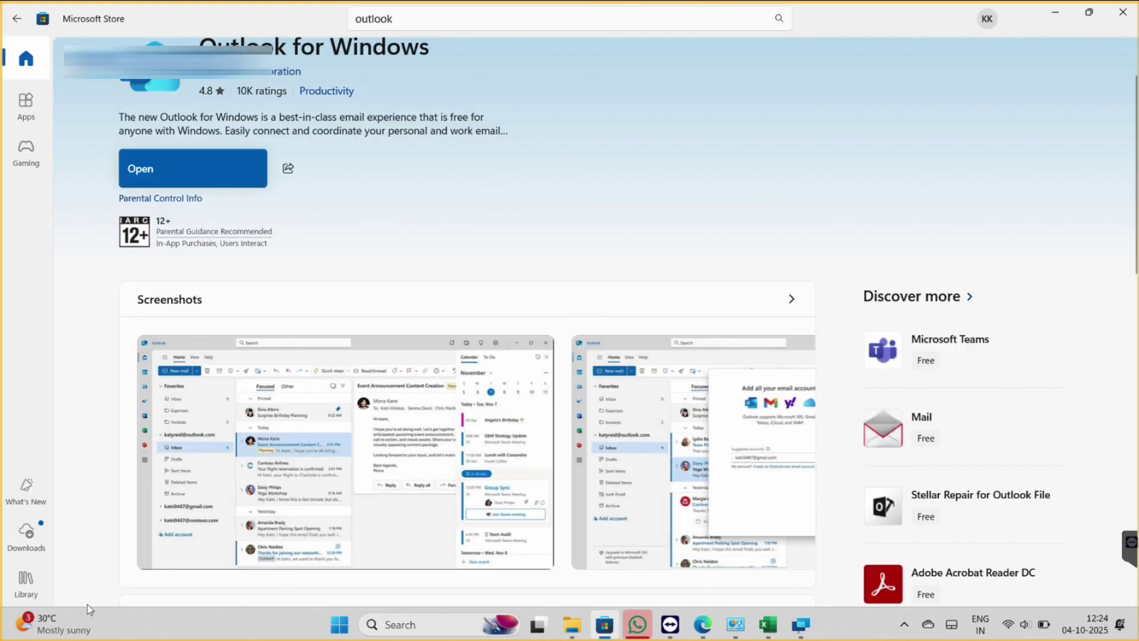
{"action": "key", "text": "super+s"}
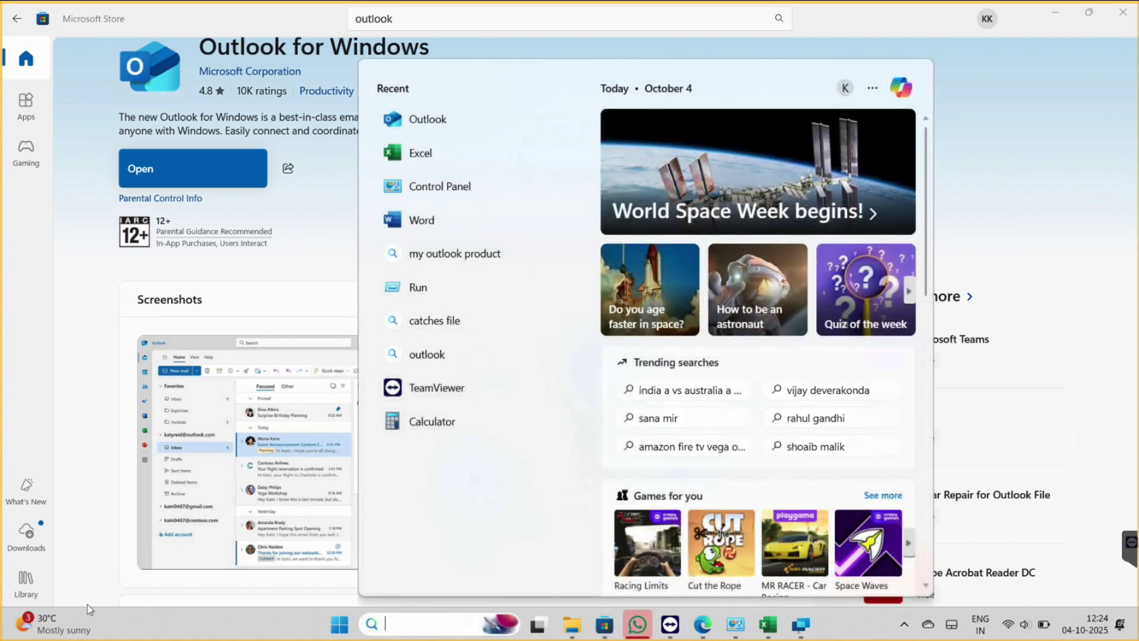
- Open the App settings page for Outlook from the Start recent list
{"action": "key", "text": "Up"}
{"action": "key", "text": "Up"}
{"action": "key", "text": "Up"}
{"action": "key", "text": "Up"}
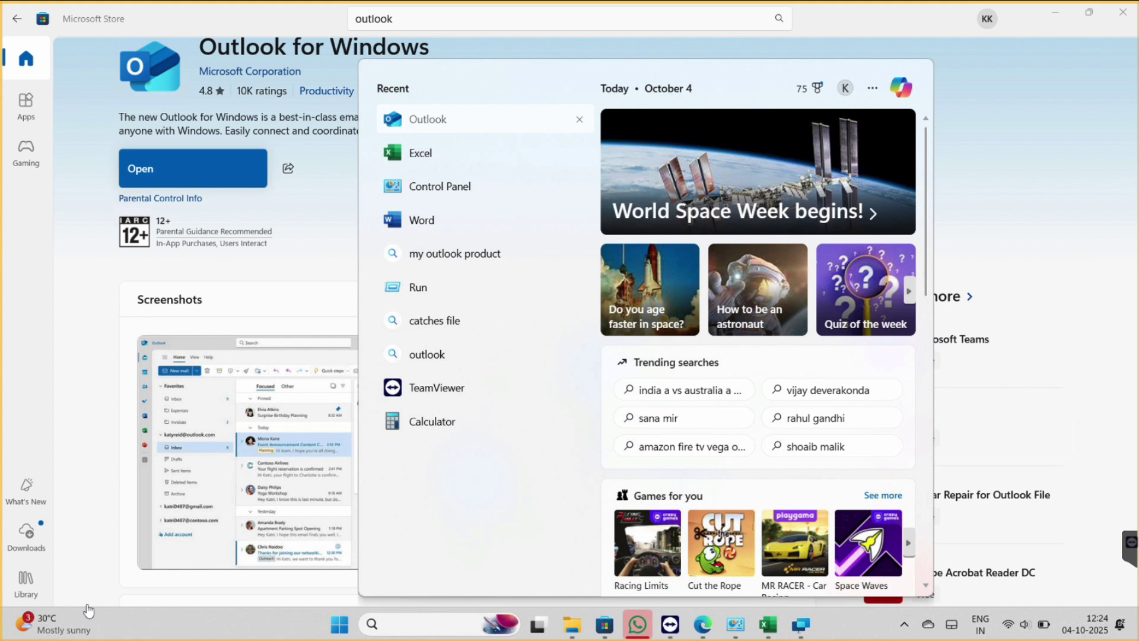
{"action": "key", "text": "shift+F10"}
{"action": "key", "text": "Down"}
{"action": "key", "text": "Down"}
{"action": "key", "text": "Down"}
{"action": "key", "text": "Down"}
{"action": "key", "text": "Down"}
{"action": "key", "text": "Down"}
{"action": "key", "text": "Down"}
{"action": "key", "text": "Down"}
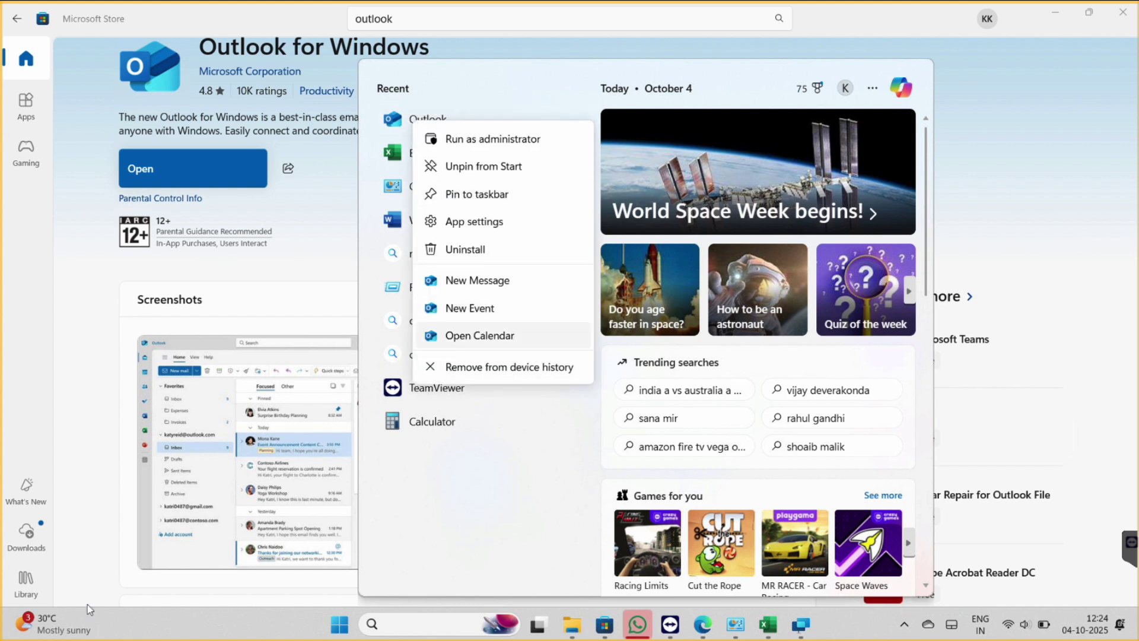
{"action": "key", "text": "Up"}
{"action": "key", "text": "Up"}
{"action": "key", "text": "Up"}
{"action": "key", "text": "Up"}
{"action": "key", "text": "Return"}
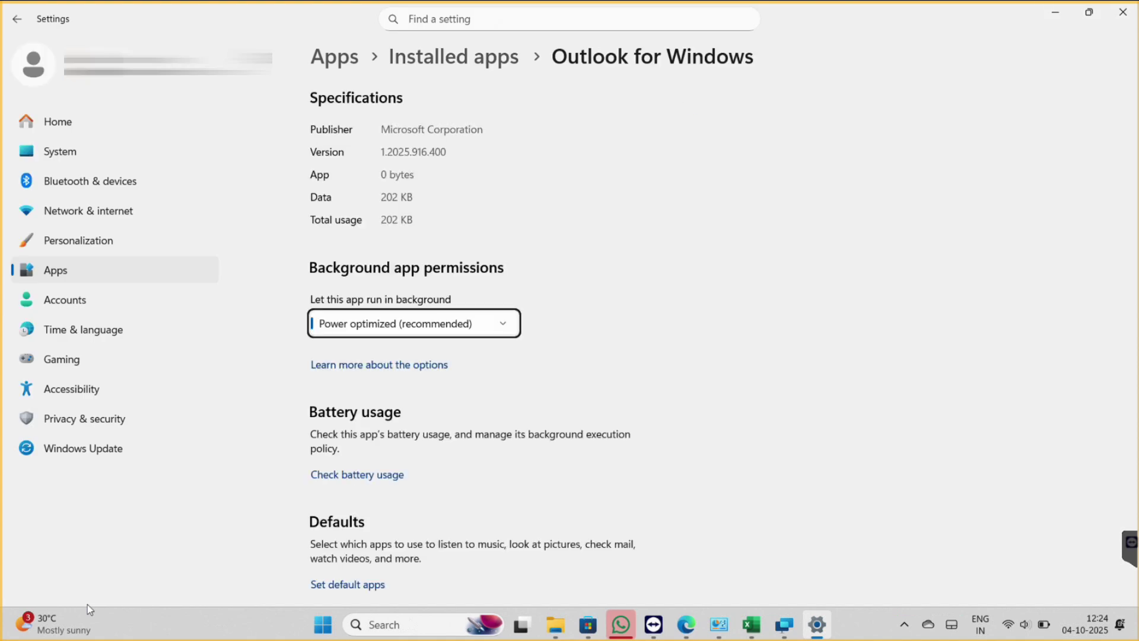
- Repair Outlook for Windows, then reset it and confirm deleting its data
{"action": "scroll", "coordinate": [87, 604], "scroll_direction": "down", "scroll_amount": 6}
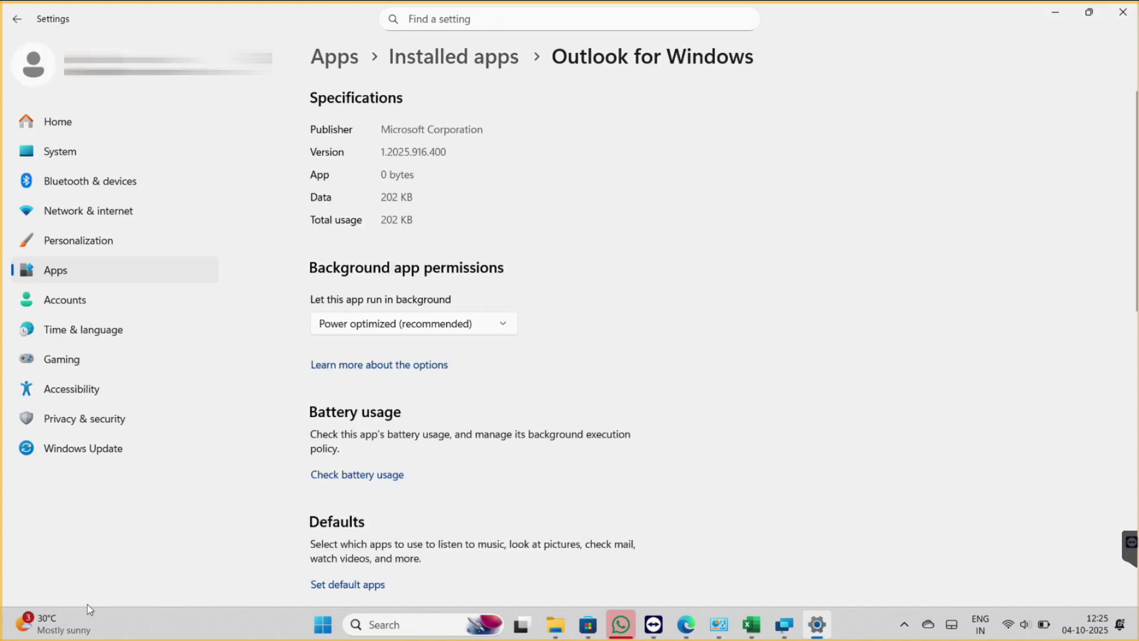
{"action": "scroll", "coordinate": [87, 604], "scroll_direction": "down", "scroll_amount": 3}
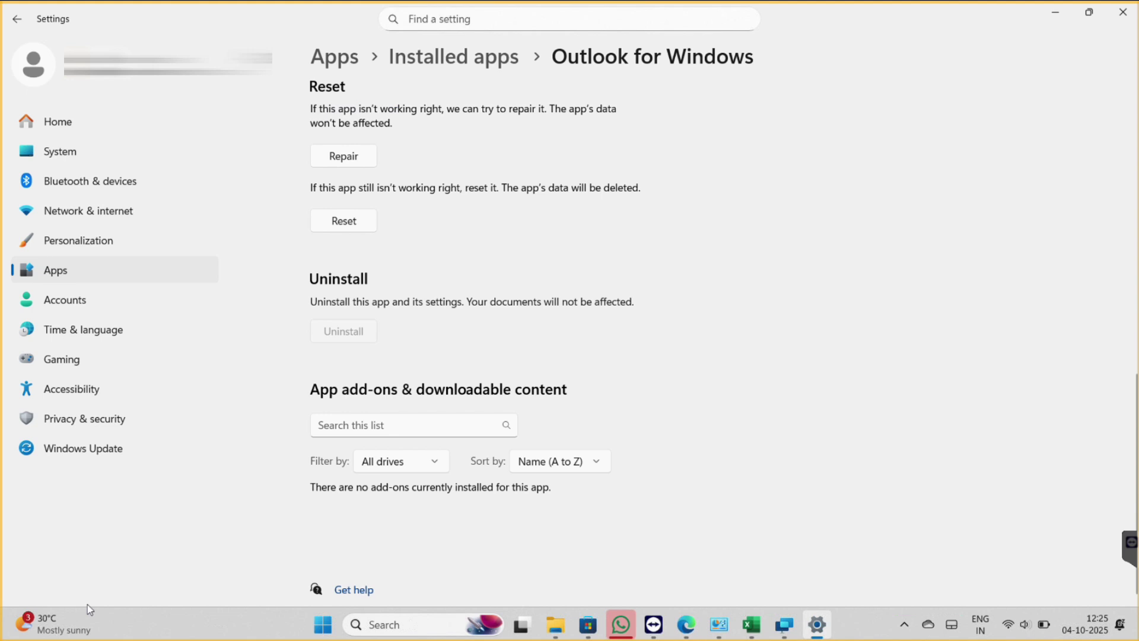
{"action": "key", "text": "Return"}
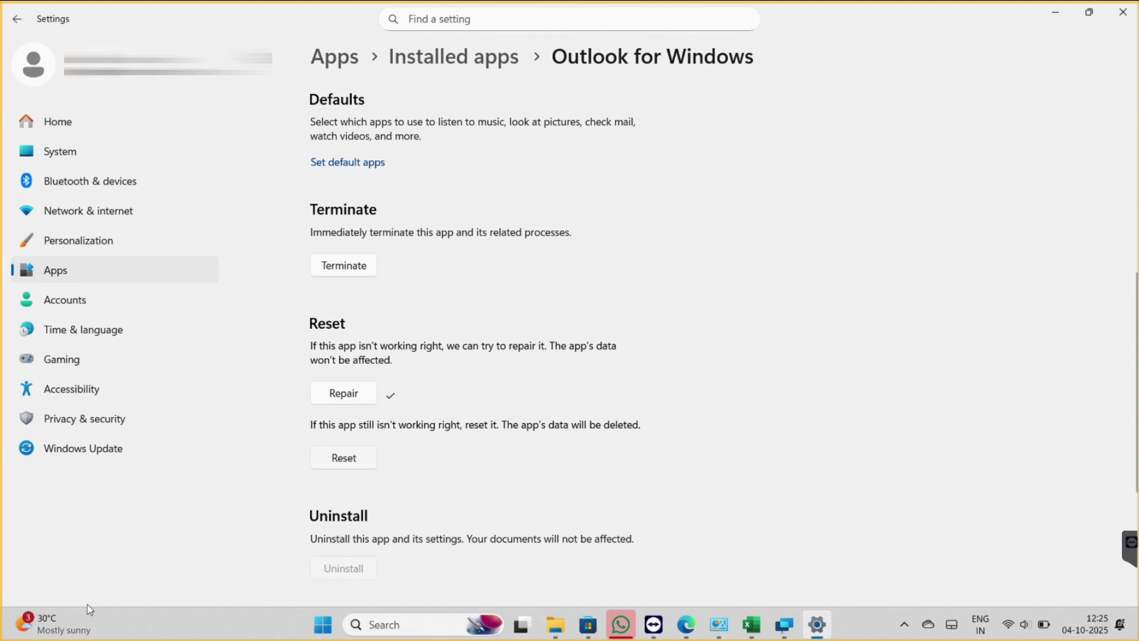
{"action": "key", "text": "Return"}
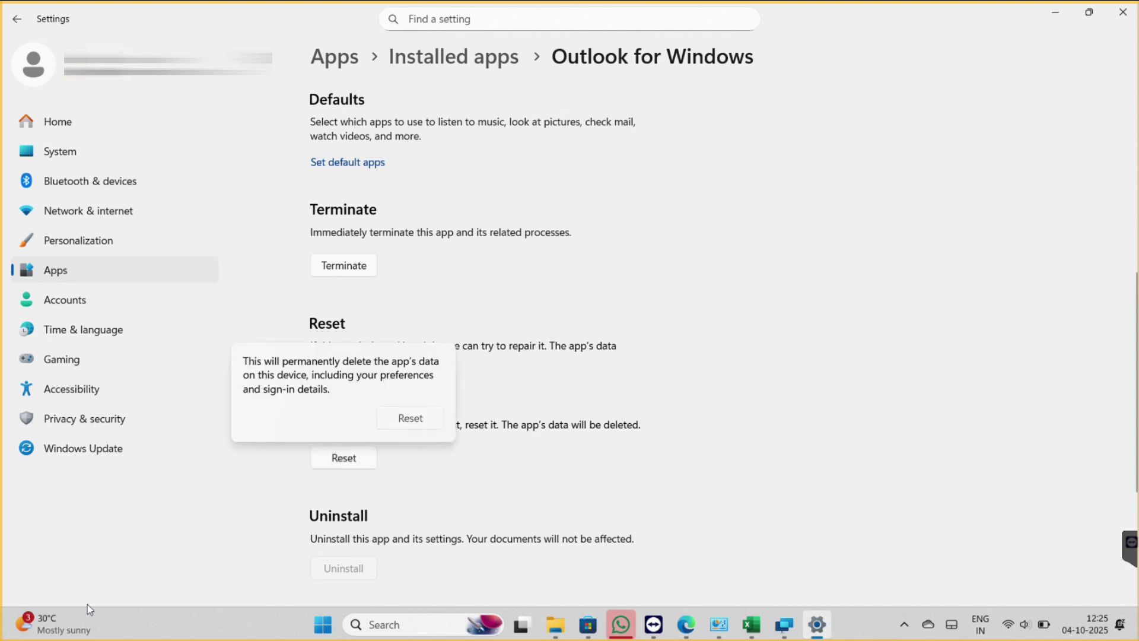
{"action": "key", "text": "Return"}
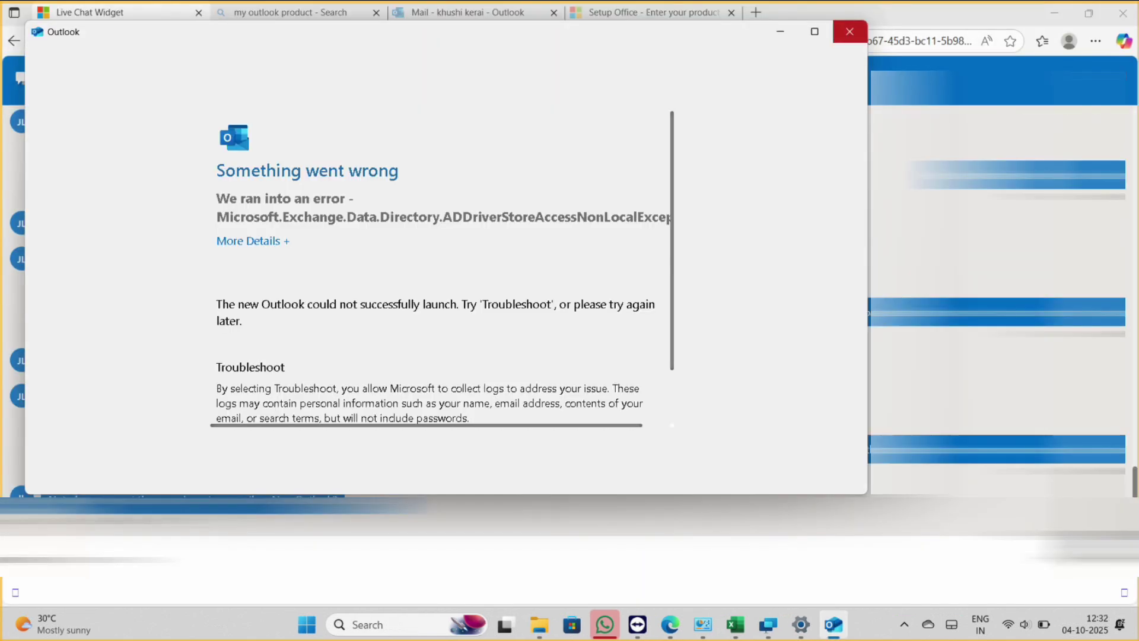
- Close the Outlook error window and choose Uninstall for Outlook in the Start recent list
{"action": "left_click", "coordinate": [850, 32]}
{"action": "left_click", "coordinate": [380, 624]}
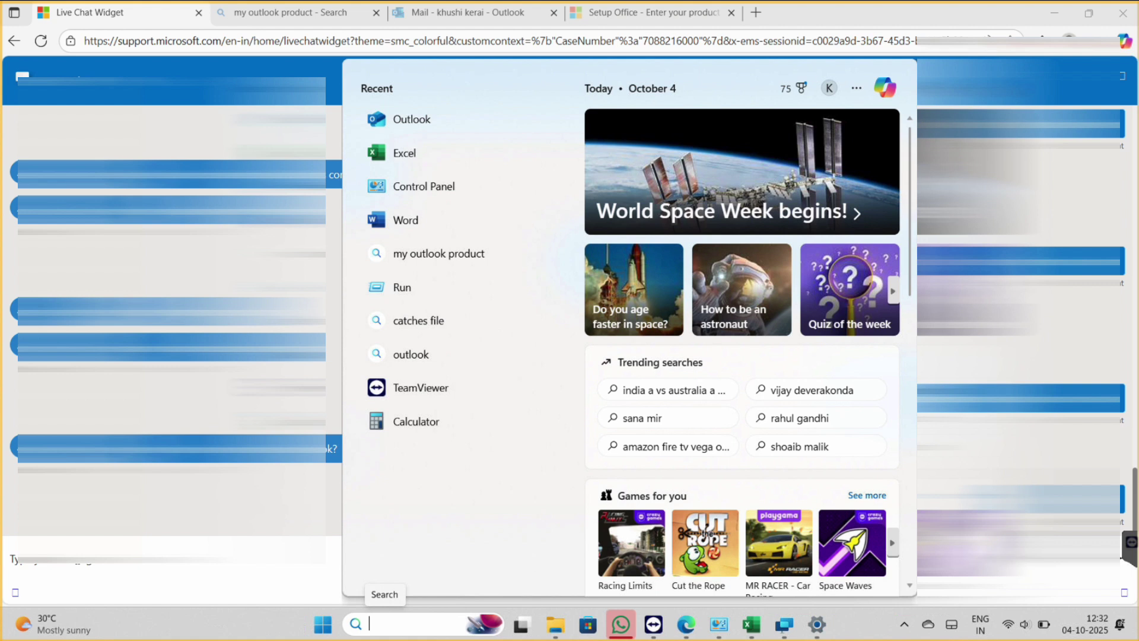
{"action": "key", "text": "Down"}
{"action": "key", "text": "Down"}
{"action": "key", "text": "Down"}
{"action": "key", "text": "Up"}
{"action": "key", "text": "Up"}
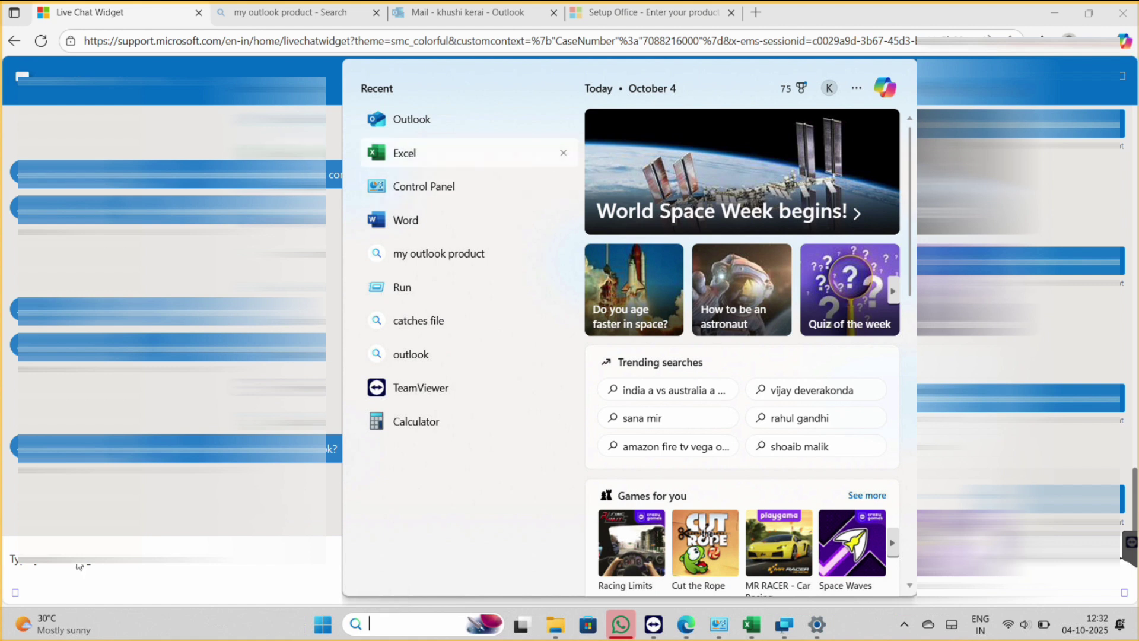
{"action": "key", "text": "shift+F10"}
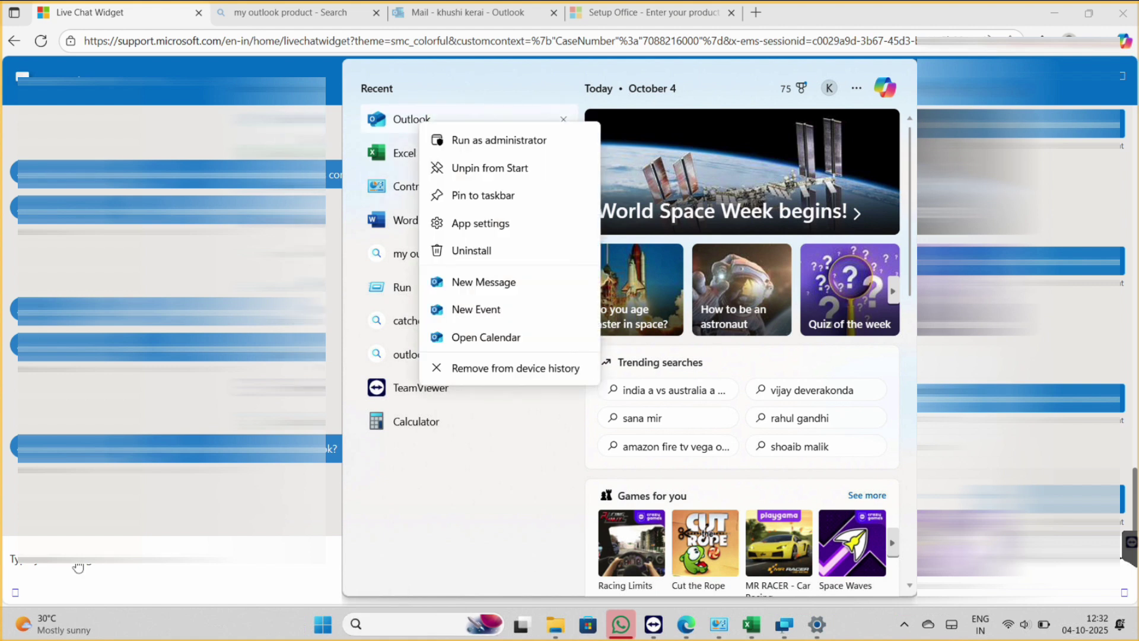
{"action": "key", "text": "Down"}
{"action": "key", "text": "Down"}
{"action": "key", "text": "Down"}
{"action": "key", "text": "Down"}
{"action": "key", "text": "Down"}
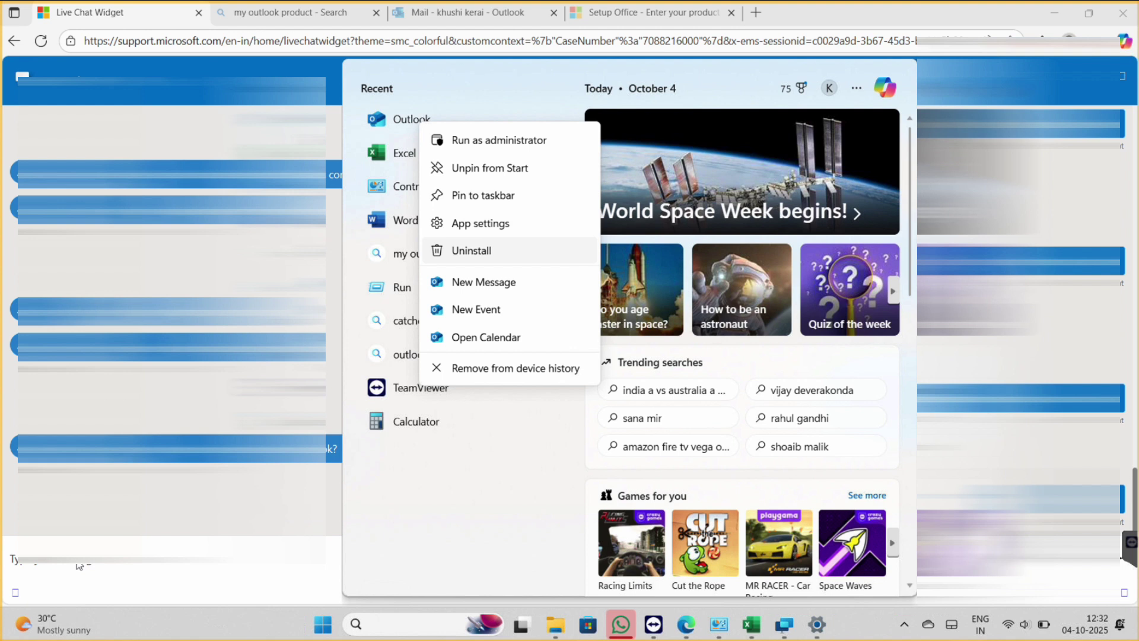
{"action": "key", "text": "Return"}
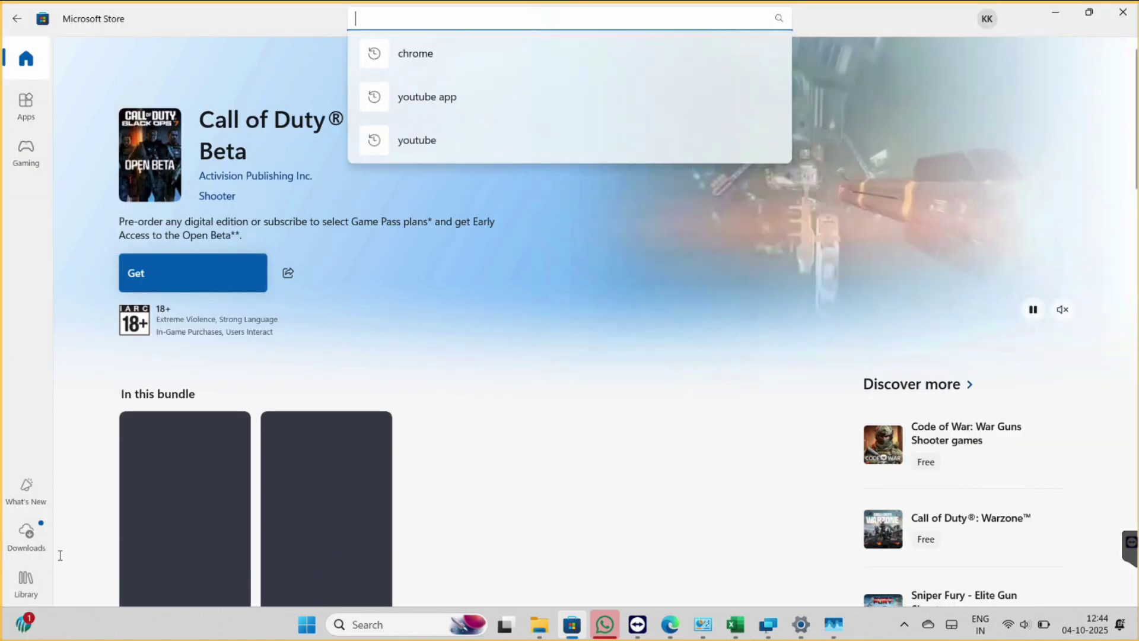
- Search the Store for 'outlook' and install Outlook for Windows from its product page
{"action": "type", "text": "out"}
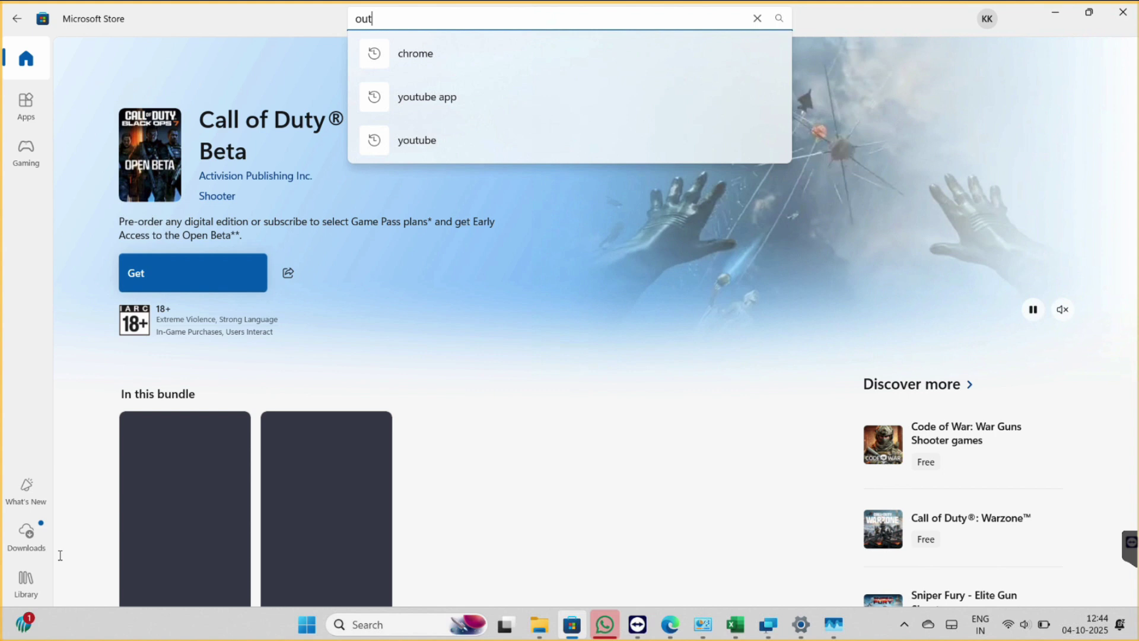
{"action": "type", "text": "look"}
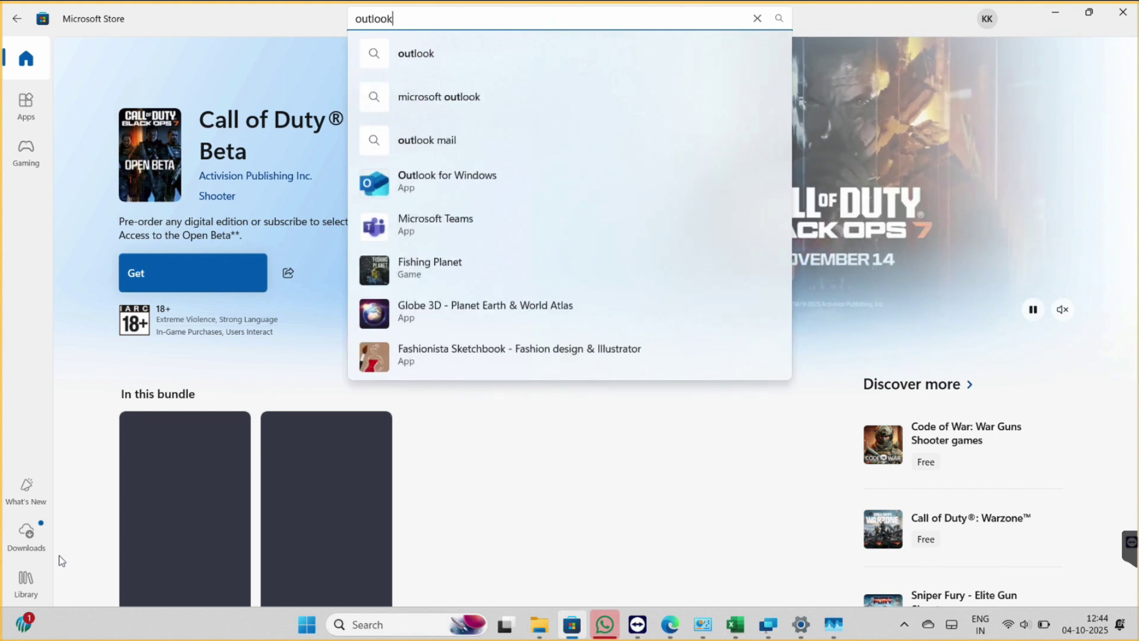
{"action": "key", "text": "Return"}
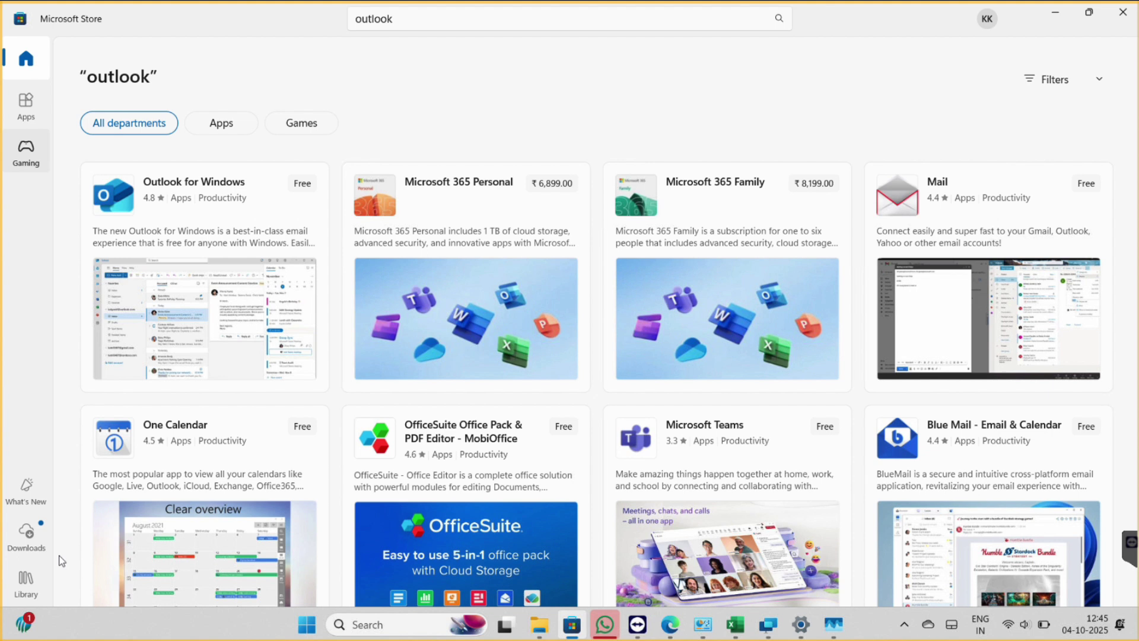
{"action": "key", "text": "Return"}
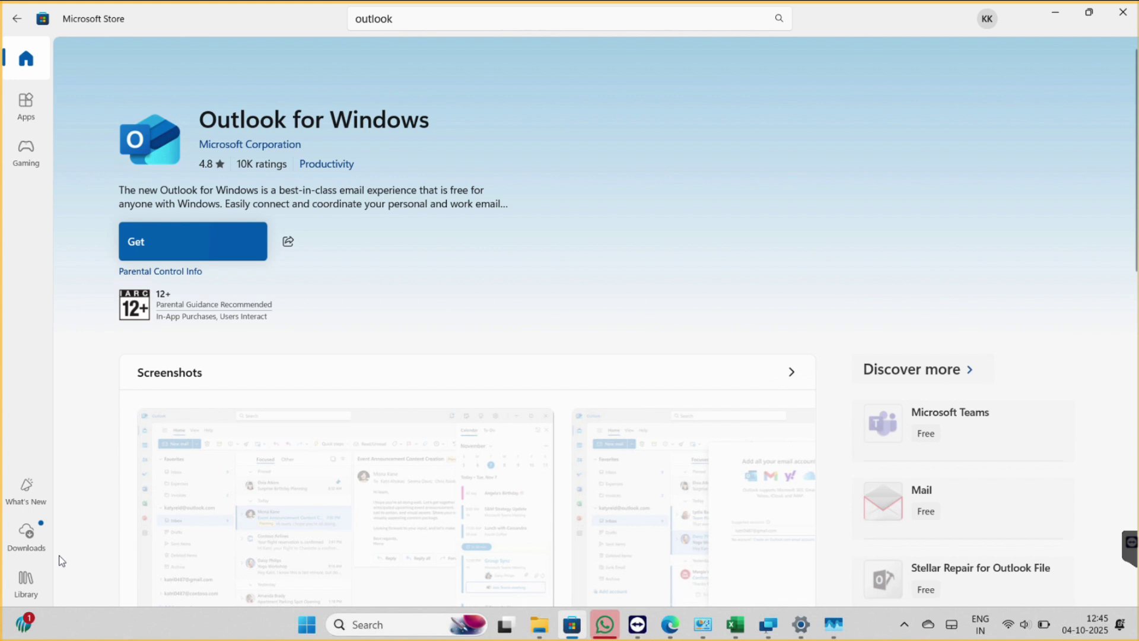
{"action": "key", "text": "Return"}
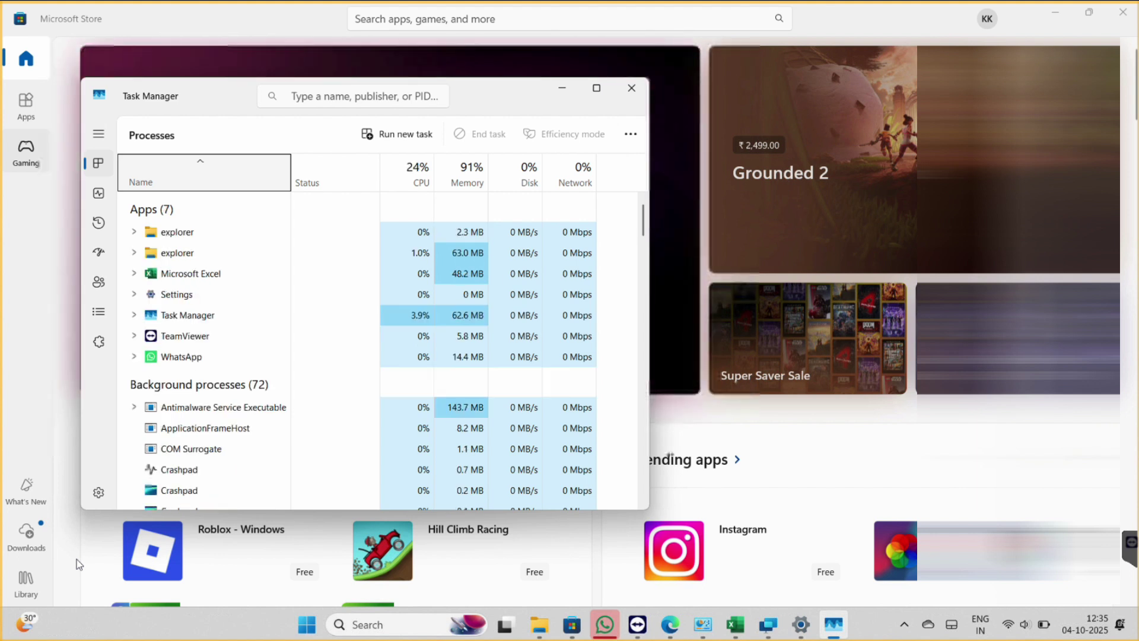
- Run a new administrator task opening %localappdata%\Microsoft\OneAuth in File Explorer
{"action": "key", "text": "alt+n"}
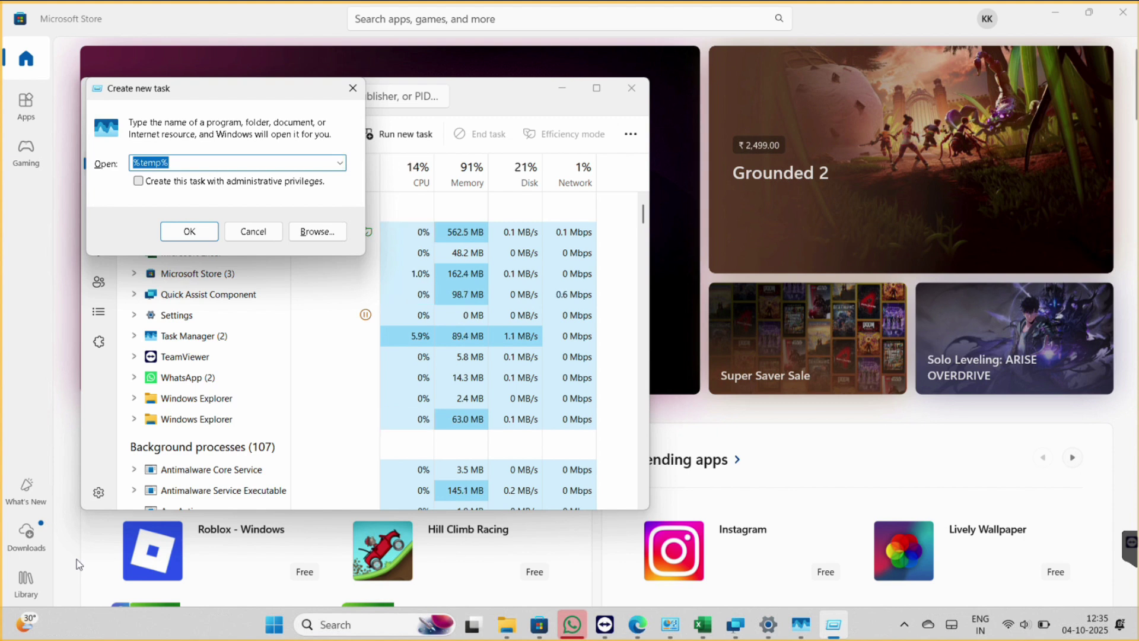
{"action": "key", "text": "End"}
{"action": "key", "text": "Tab"}
{"action": "key", "text": "space"}
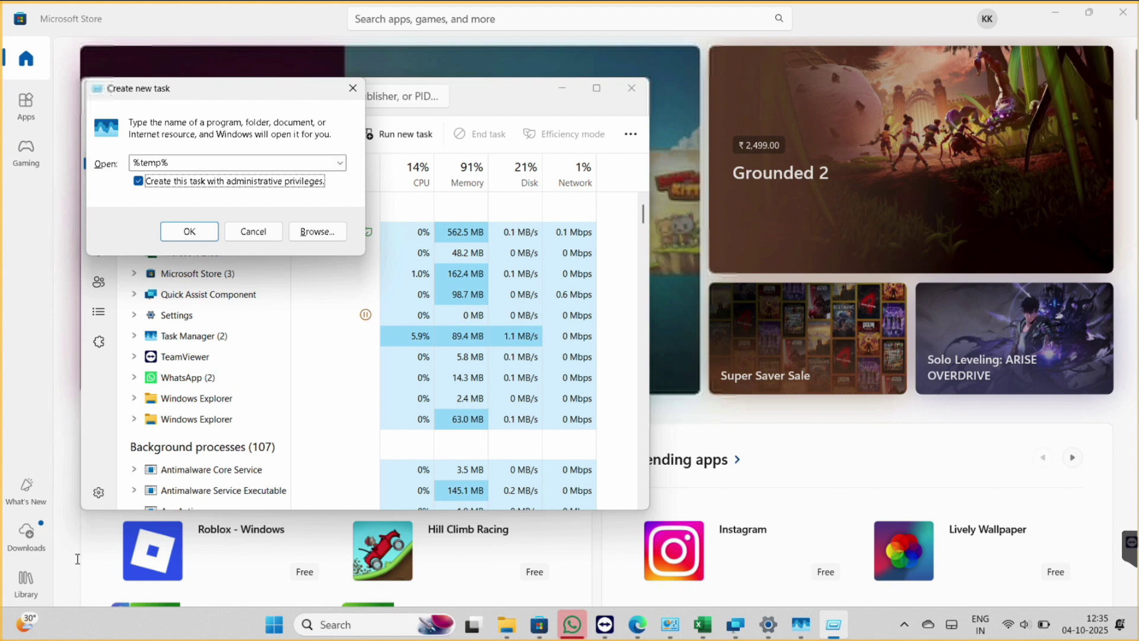
{"action": "key", "text": "shift+Tab"}
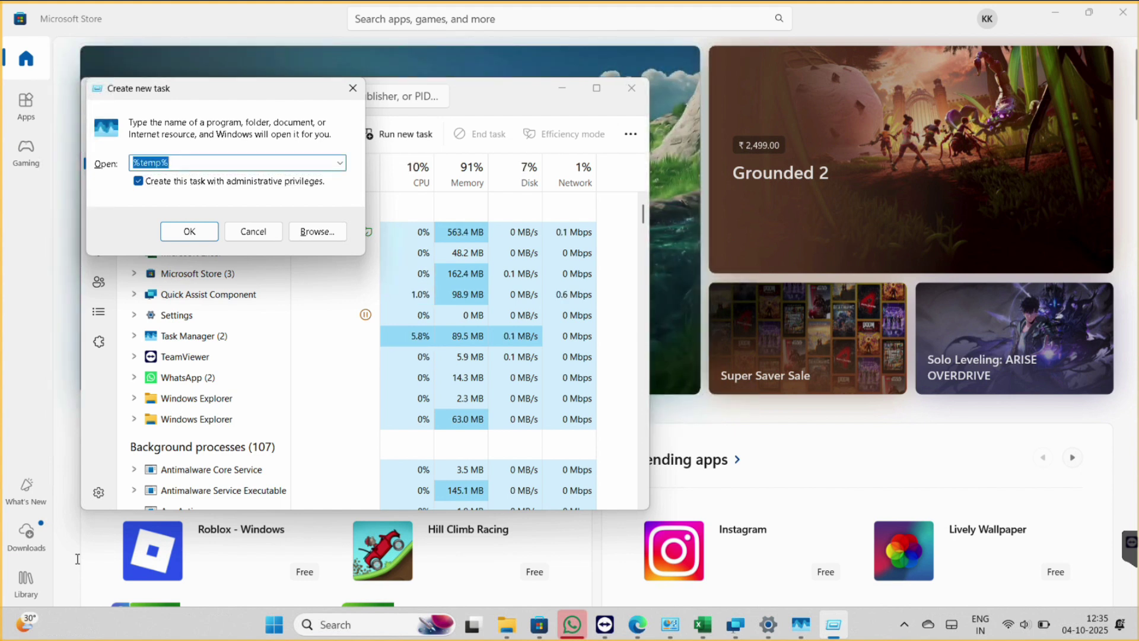
{"action": "type", "text": "%local"}
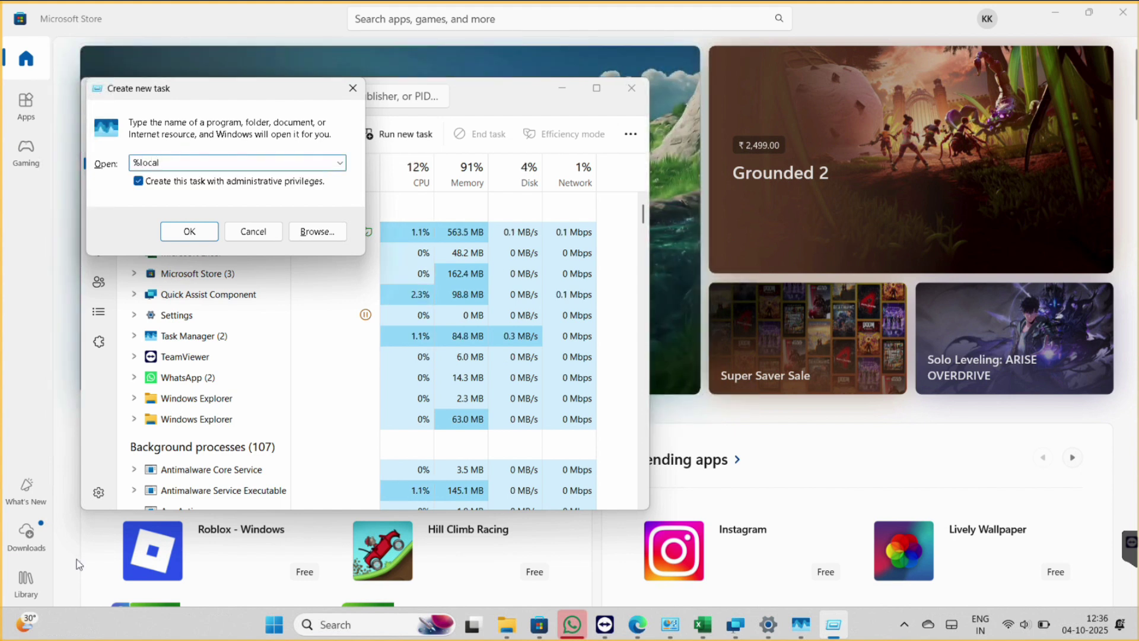
{"action": "type", "text": "appdat"}
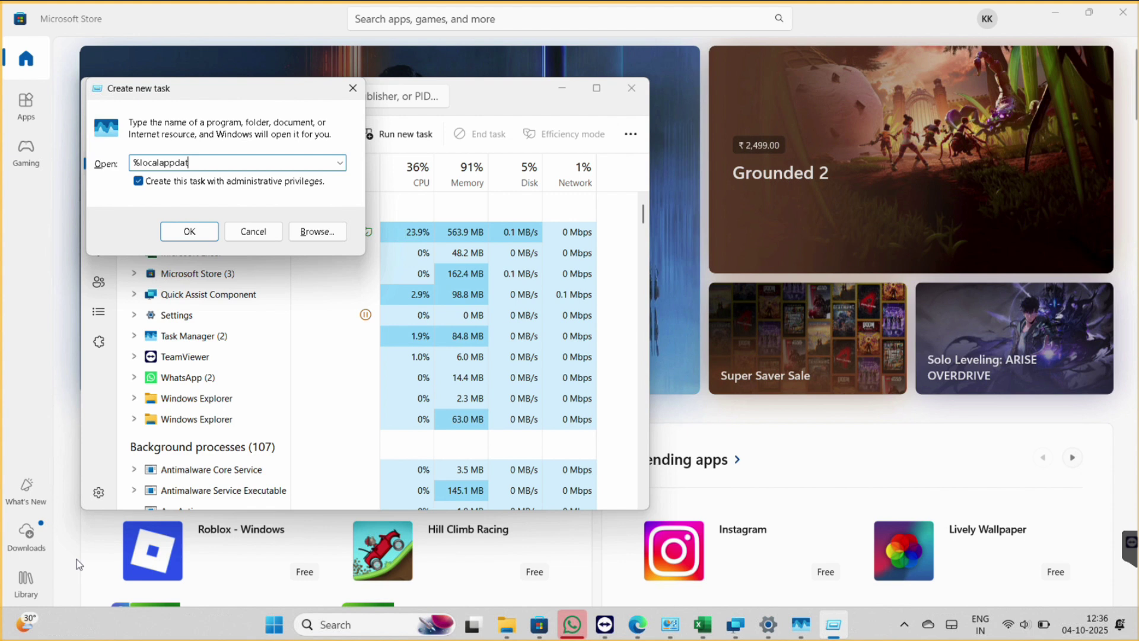
{"action": "type", "text": "a%"}
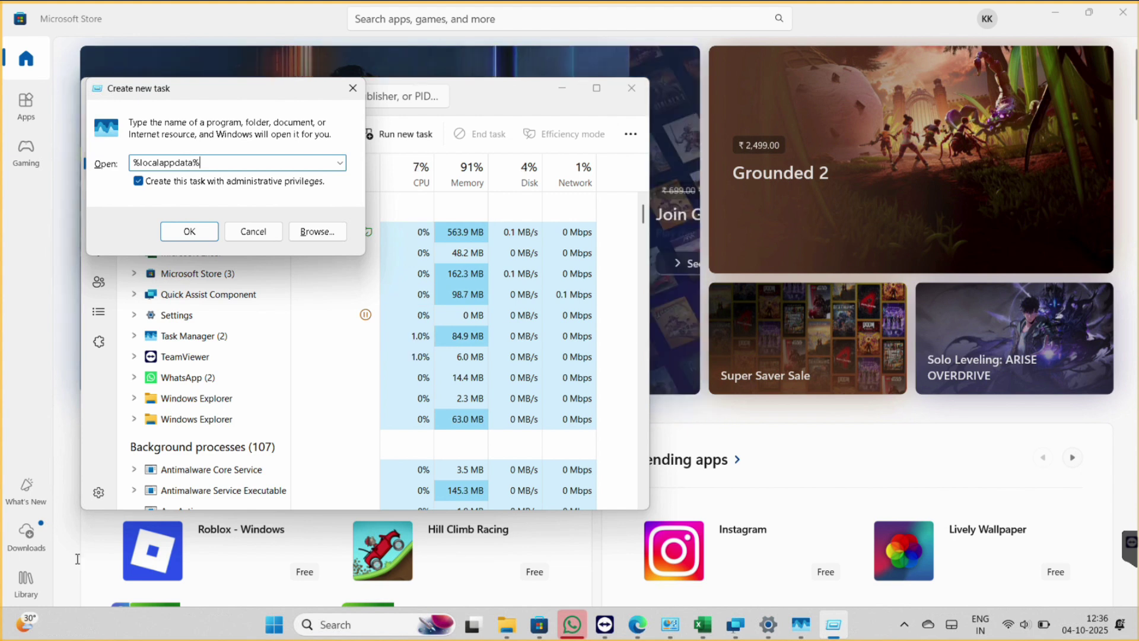
{"action": "type", "text": "\\Microsof"}
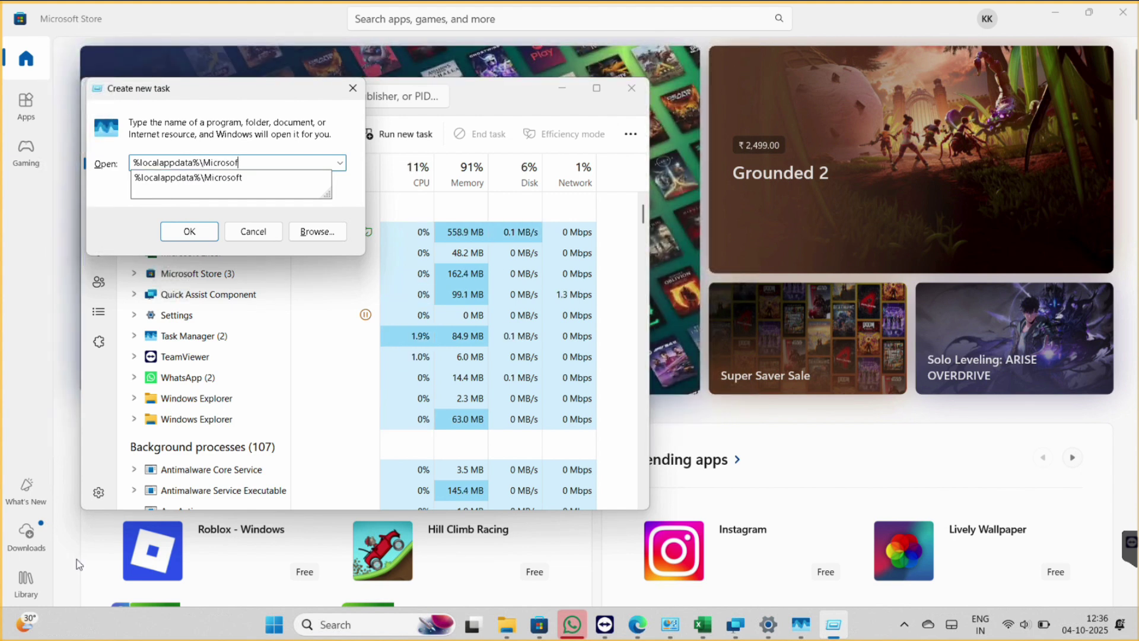
{"action": "type", "text": "t\\"}
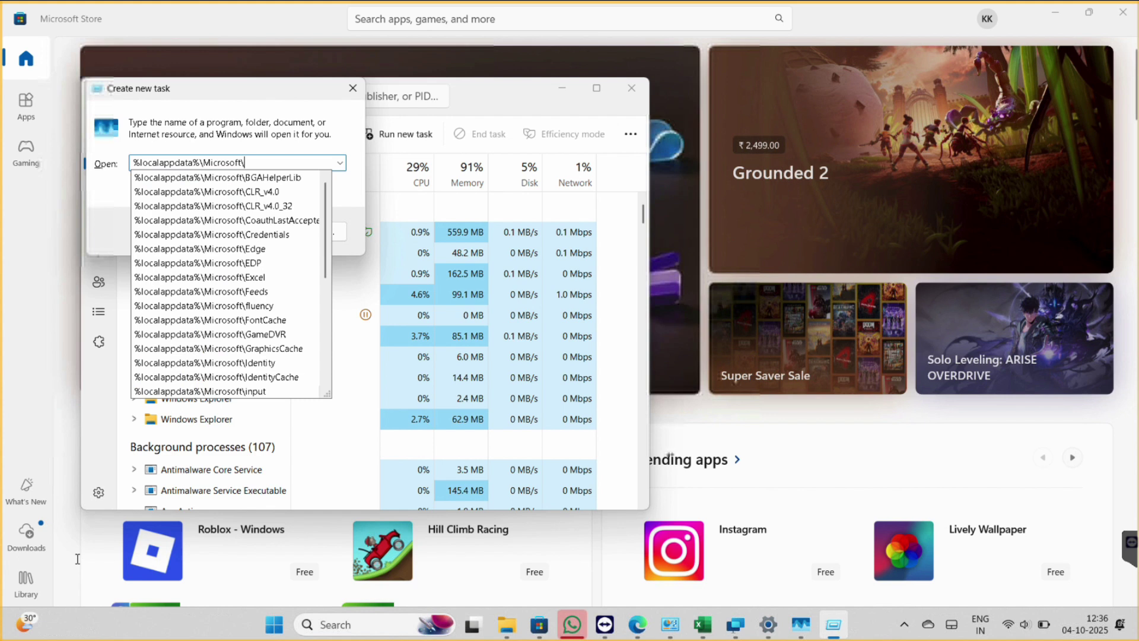
{"action": "type", "text": "One"}
{"action": "key", "text": "Down"}
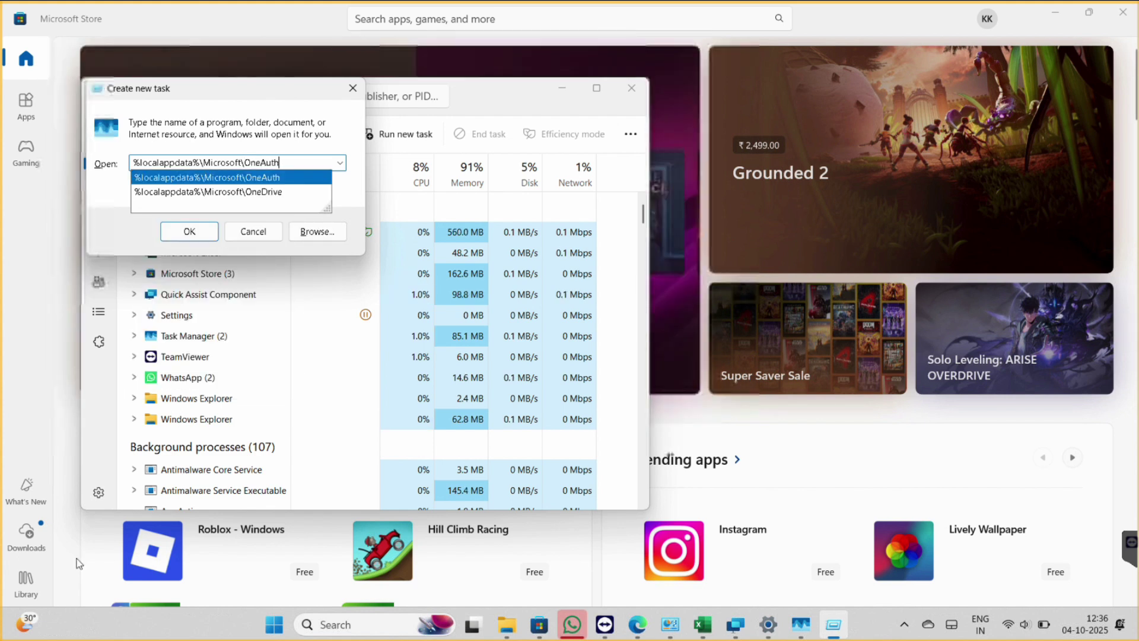
{"action": "key", "text": "Return"}
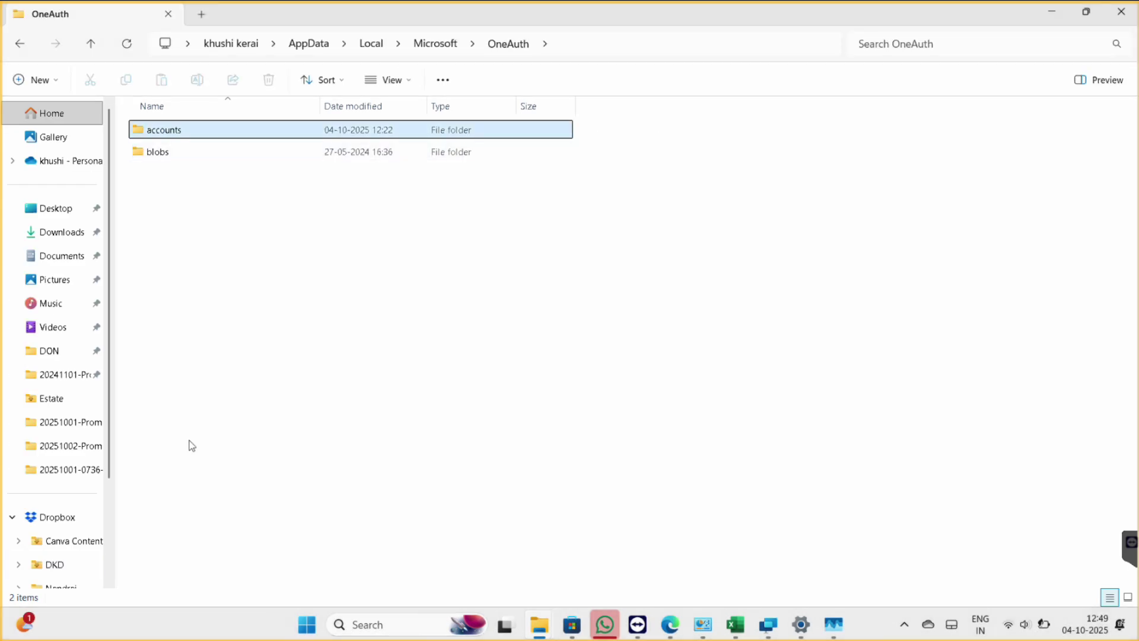
- Permanently delete the accounts and blobs folders, then bring Task Manager back up
{"action": "key", "text": "shift+Down"}
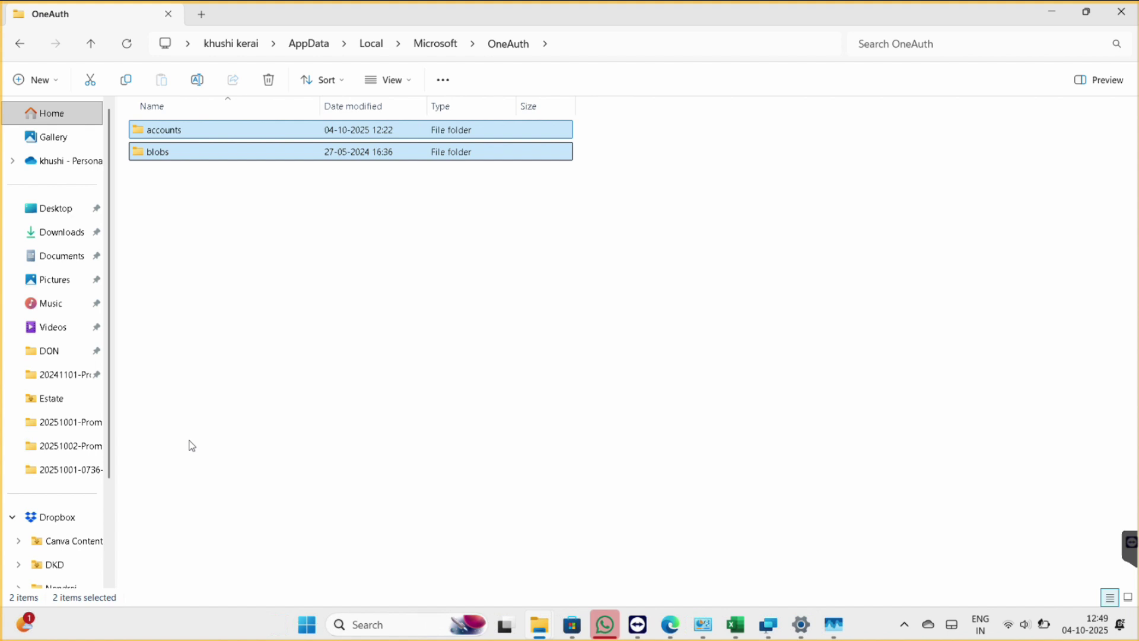
{"action": "key", "text": "shift+Delete"}
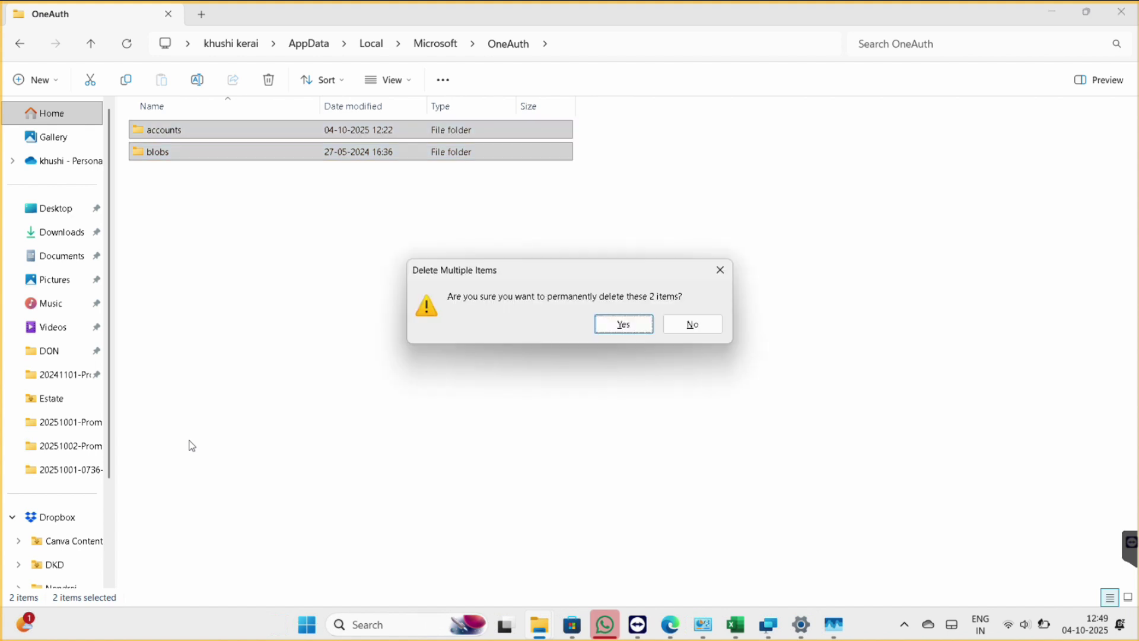
{"action": "key", "text": "Return"}
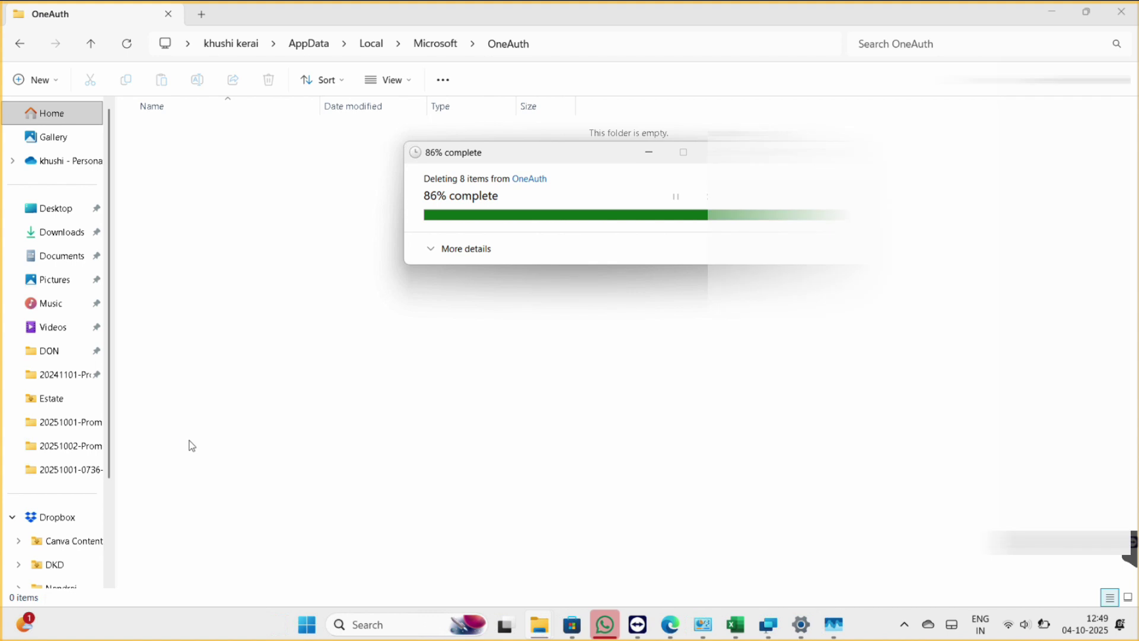
{"action": "key", "text": "ctrl+shift+Escape"}
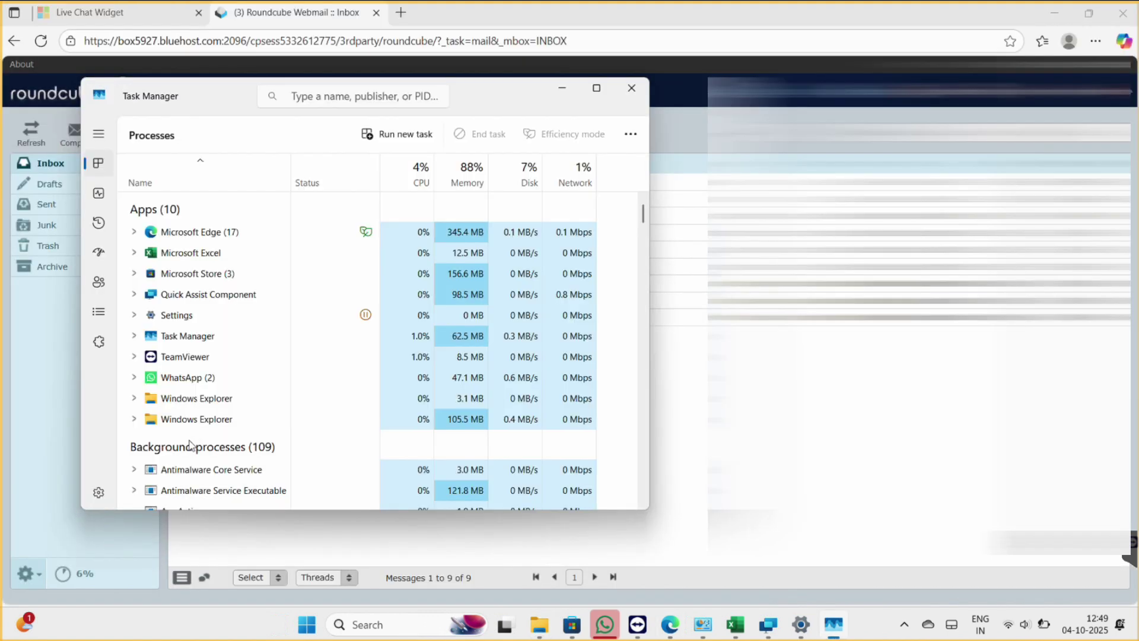
- Start a new task and change its path to %localappdata%\Microsoft\IdentityCache
{"action": "key", "text": "alt+n"}
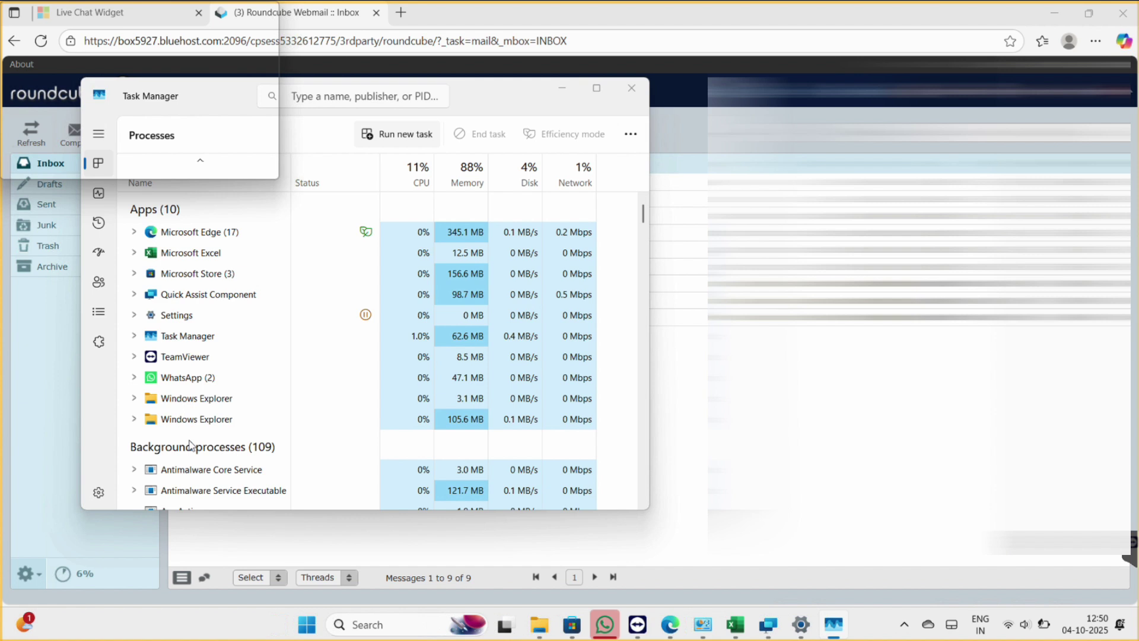
{"action": "key", "text": "End"}
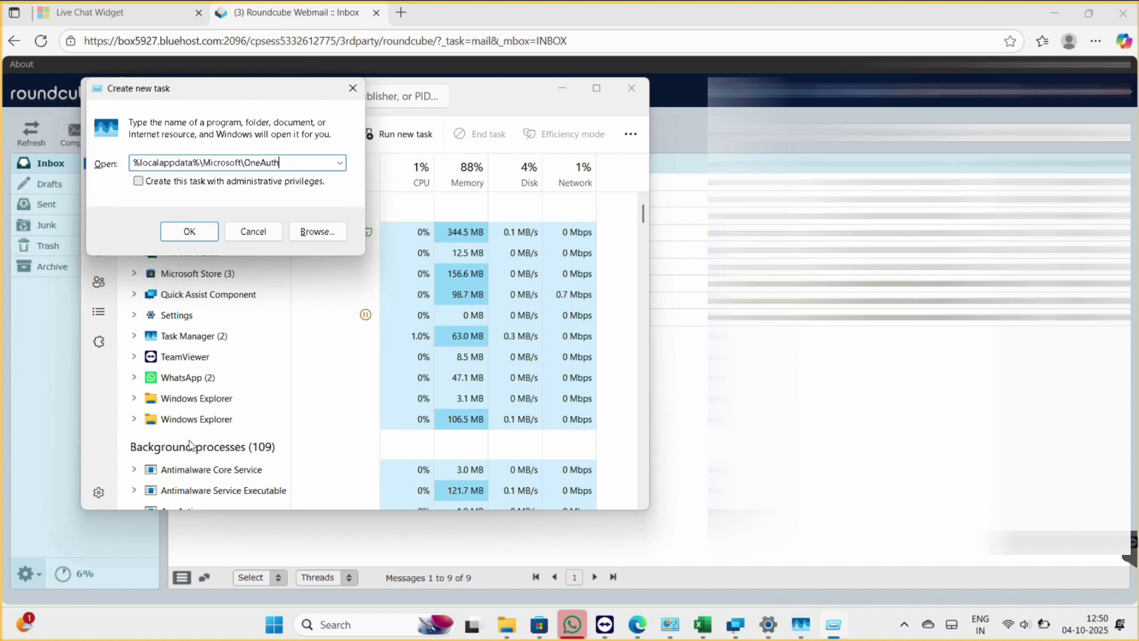
{"action": "key", "text": "BackSpace"}
{"action": "key", "text": "BackSpace"}
{"action": "key", "text": "BackSpace"}
{"action": "key", "text": "BackSpace"}
{"action": "key", "text": "BackSpace"}
{"action": "key", "text": "BackSpace"}
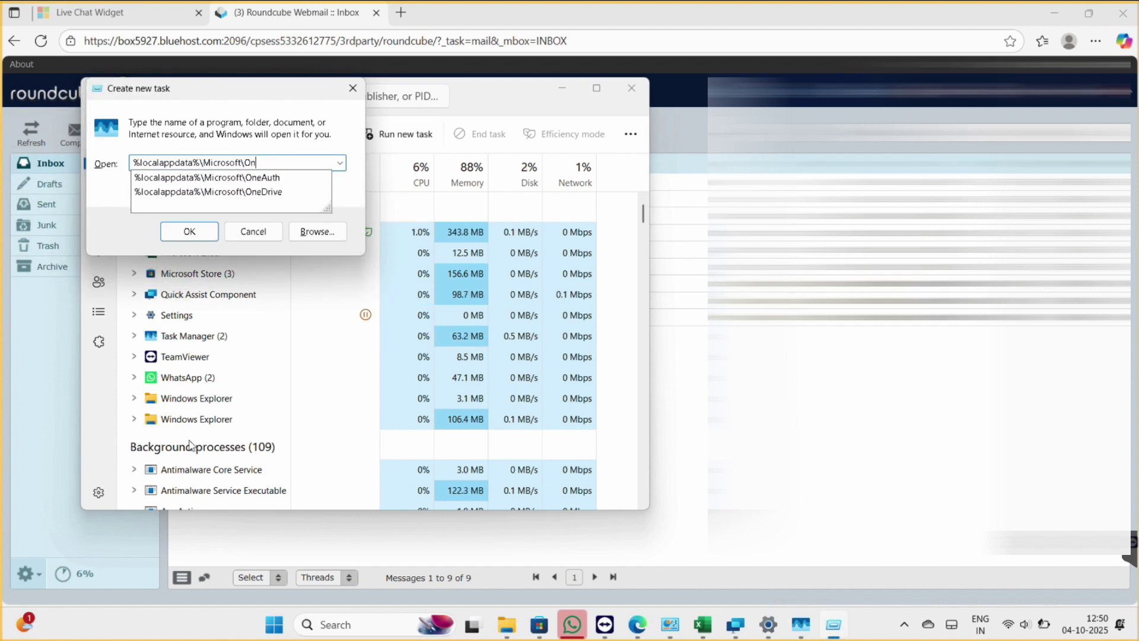
{"action": "key", "text": "BackSpace"}
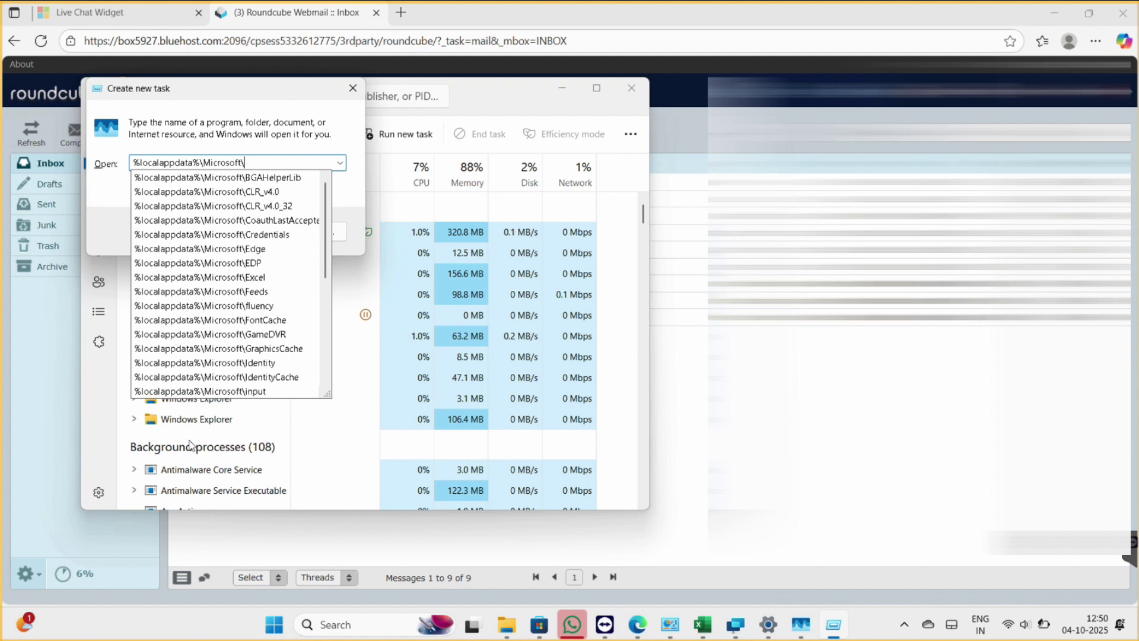
{"action": "type", "text": "ide"}
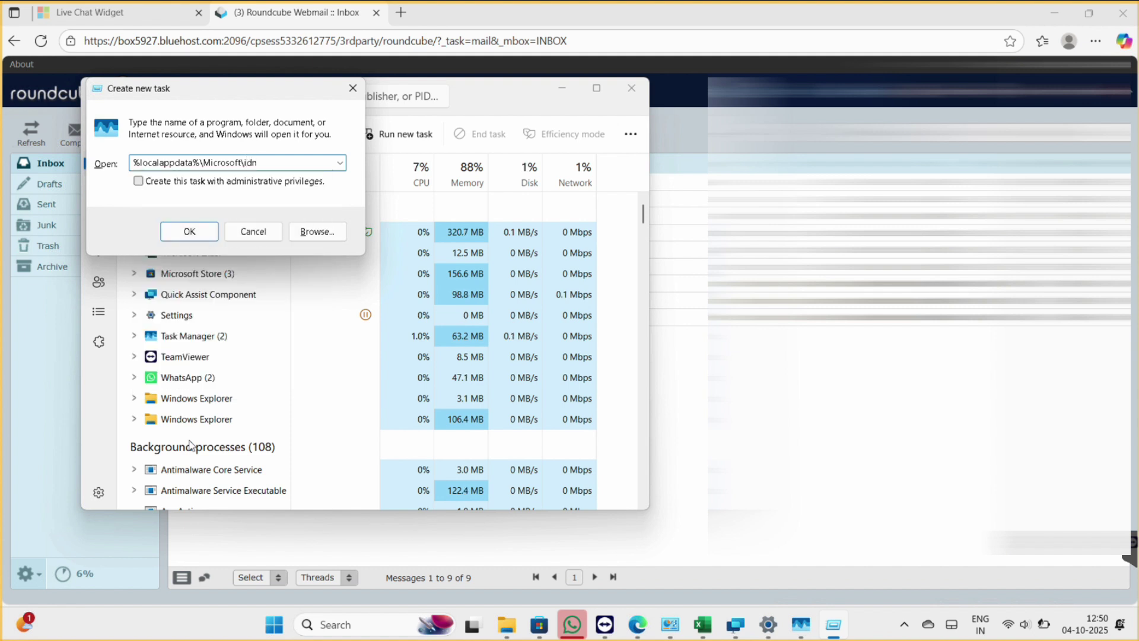
{"action": "type", "text": "n"}
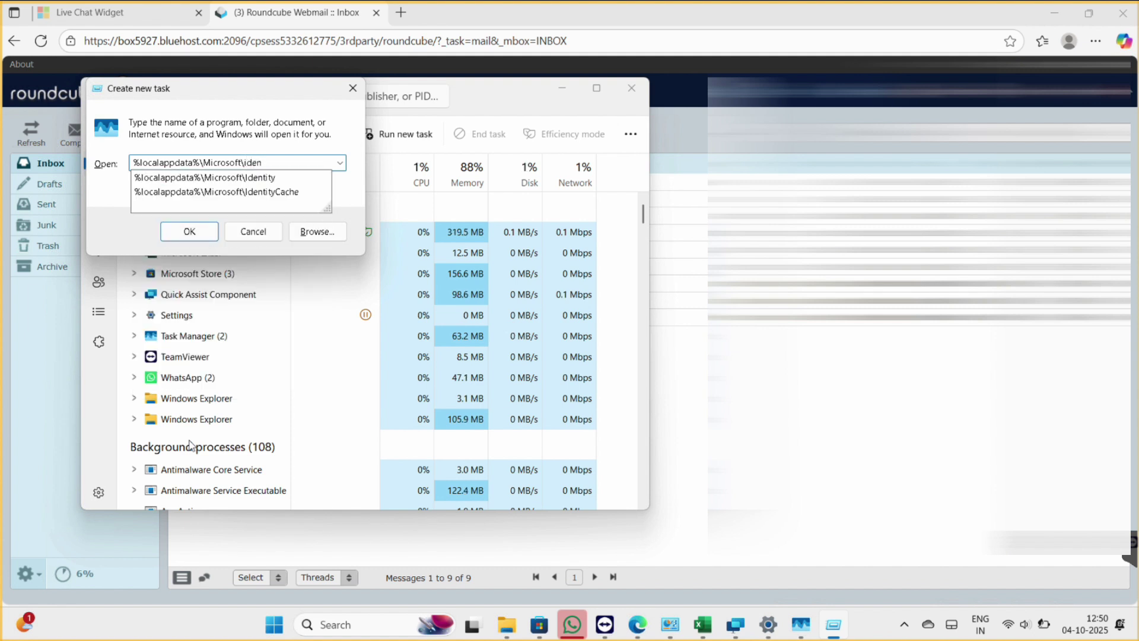
{"action": "key", "text": "Down"}
{"action": "type", "text": "n"}
{"action": "key", "text": "Down"}
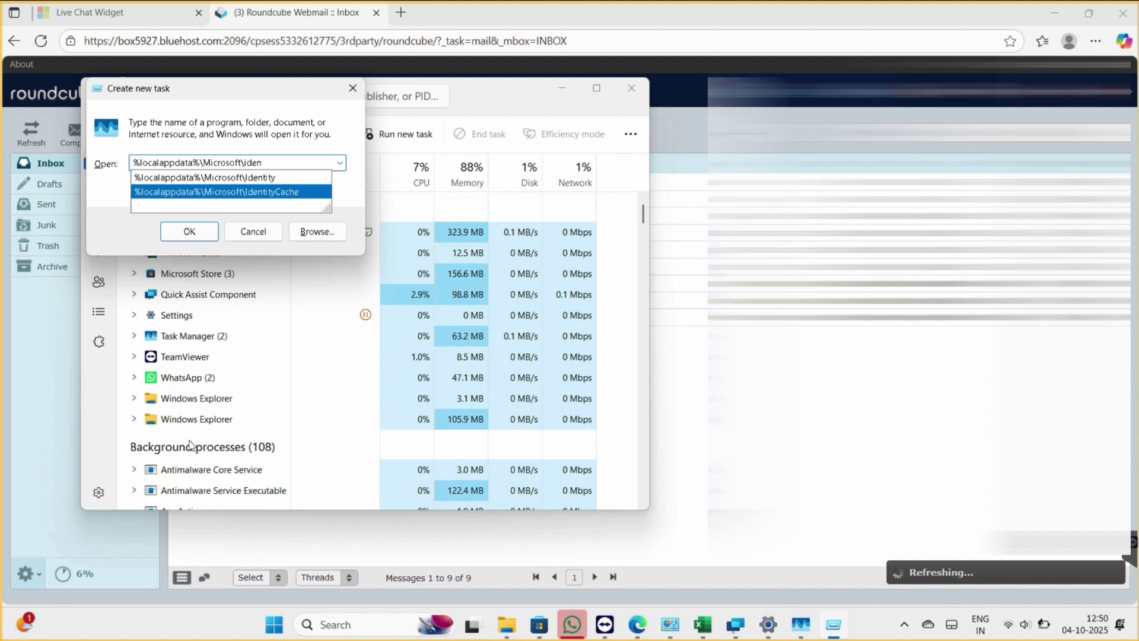
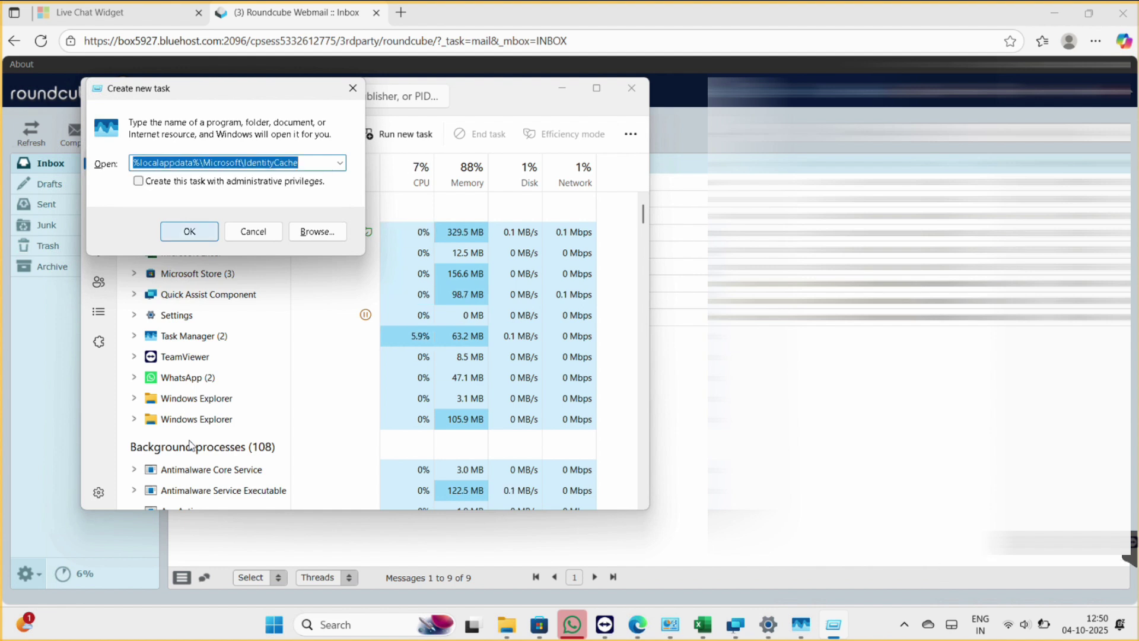
- Open %localappdata%\Microsoft\IdentityCache and request permanent deletion of its subfolder 1
{"action": "key", "text": "Return"}
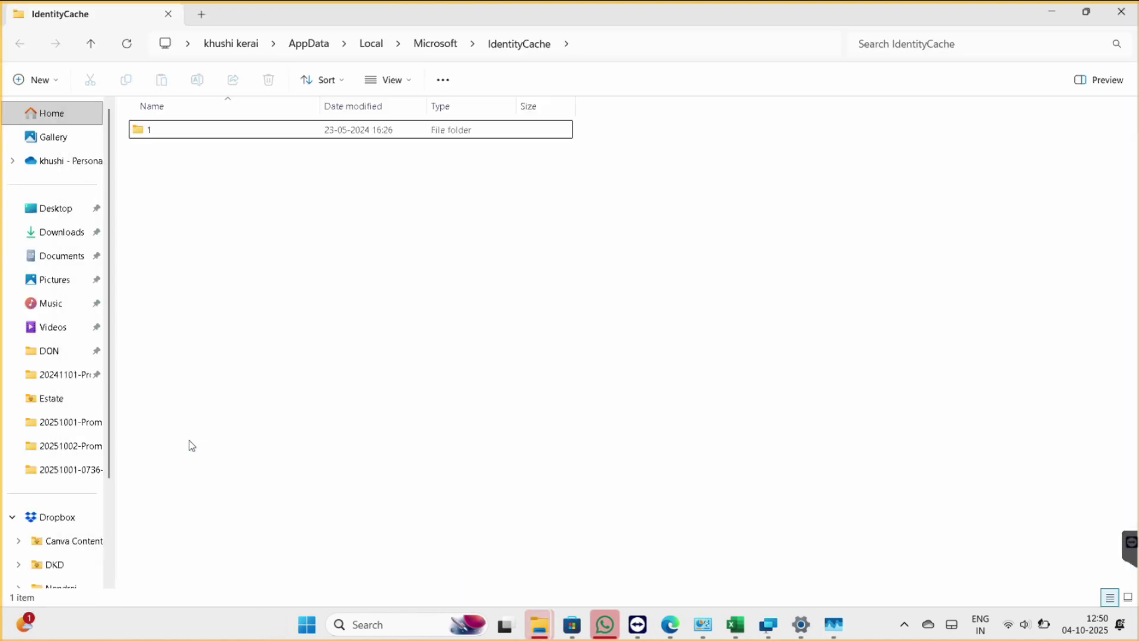
{"action": "key", "text": "ctrl+a"}
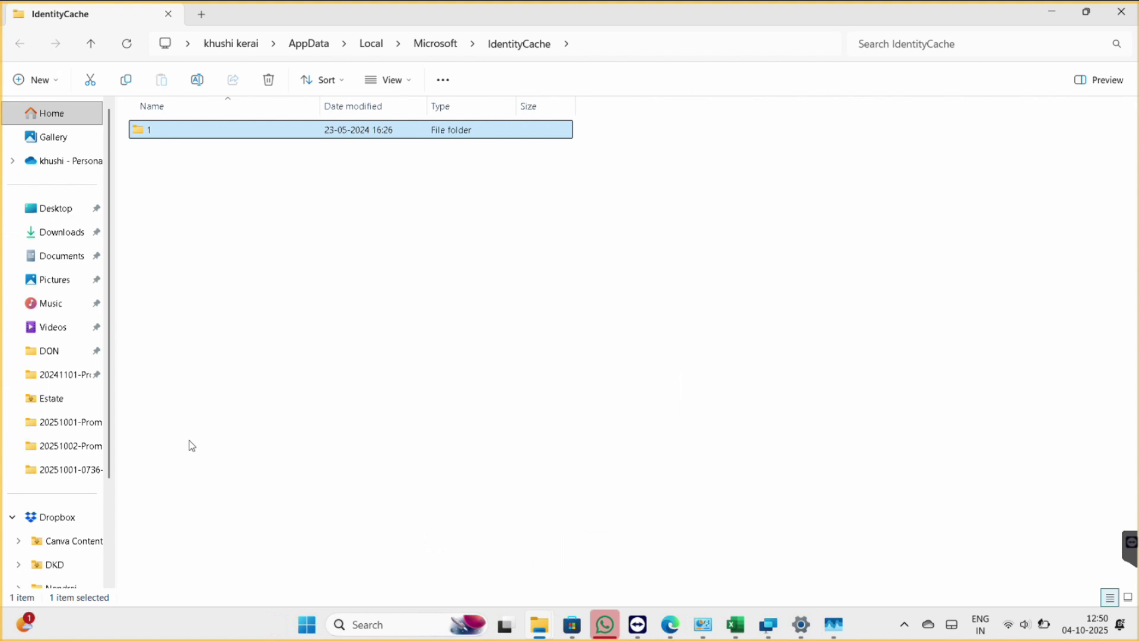
{"action": "left_click", "coordinate": [191, 446]}
{"action": "key", "text": "ctrl+a"}
{"action": "key", "text": "shift+Delete"}
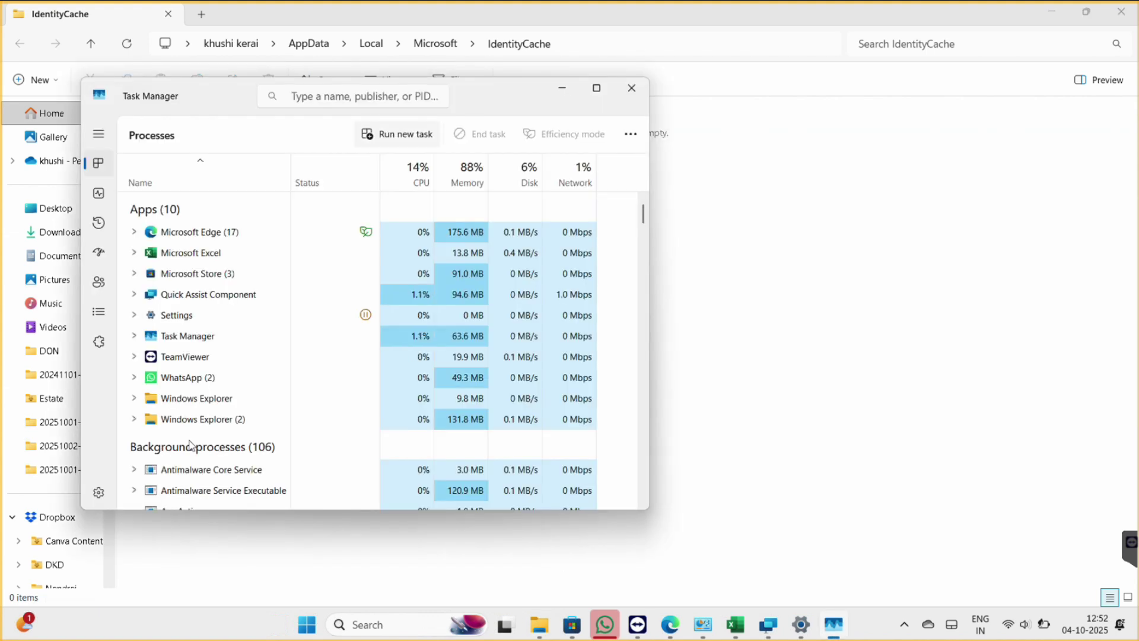
- Confirm deleting folder 1, then launch cmd with administrative privileges as a new Task Manager task
{"action": "key", "text": "alt+n"}
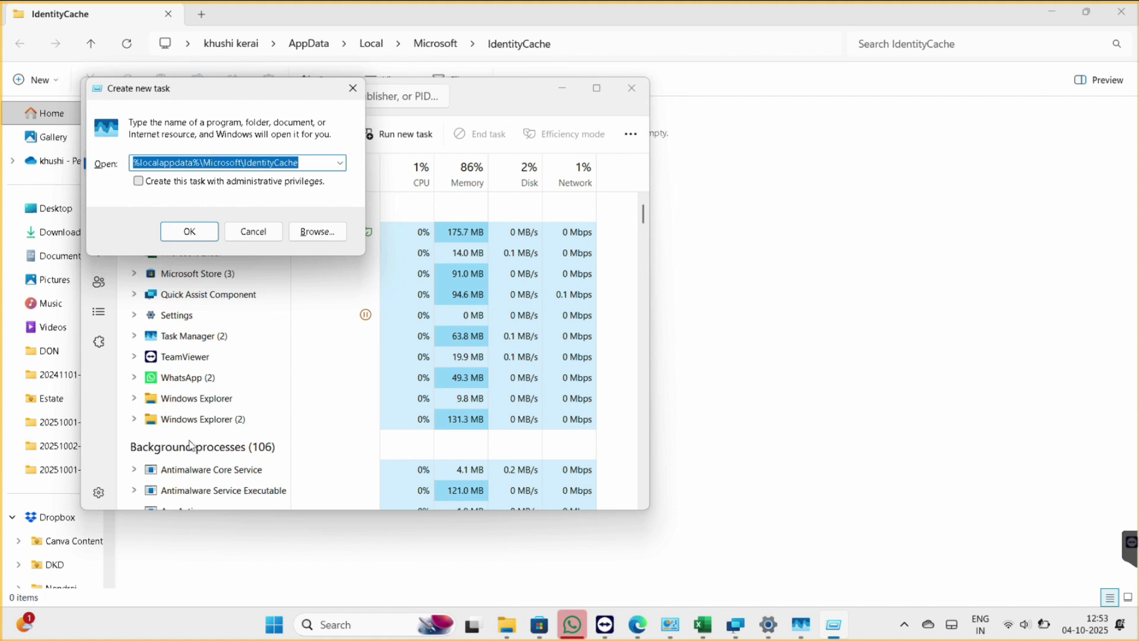
{"action": "key", "text": "Tab"}
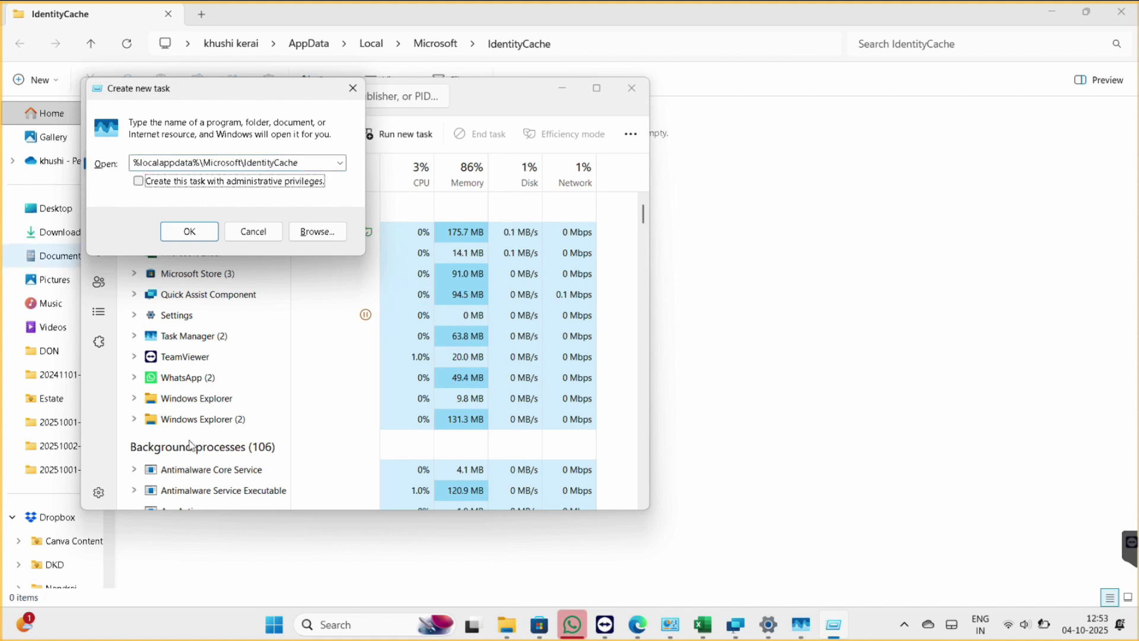
{"action": "key", "text": "space"}
{"action": "key", "text": "shift+Tab"}
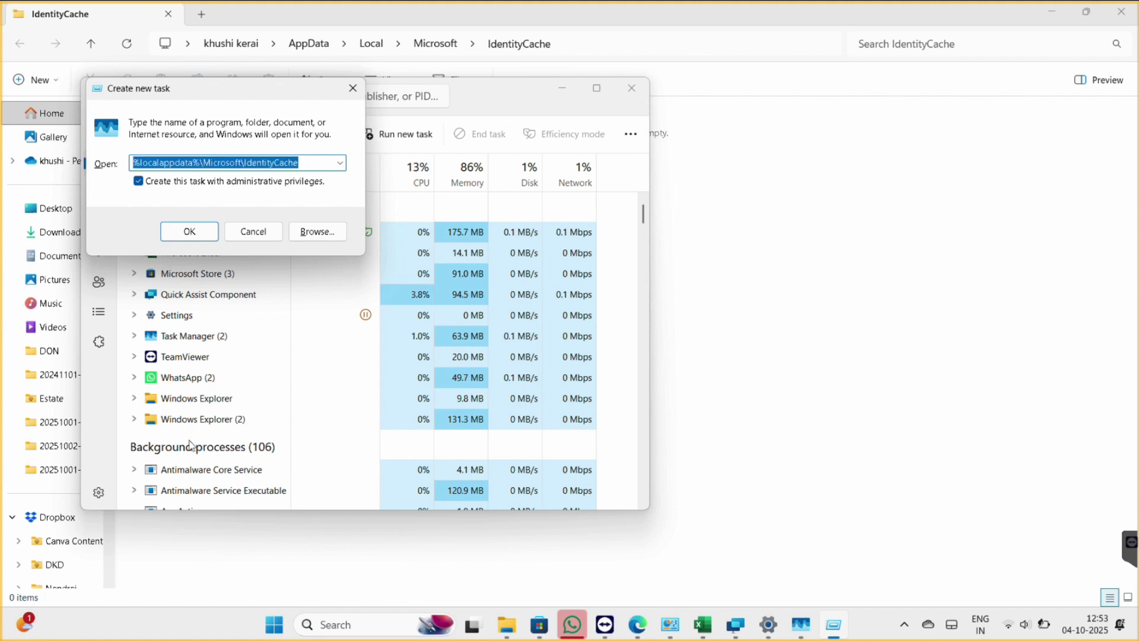
{"action": "type", "text": "run"}
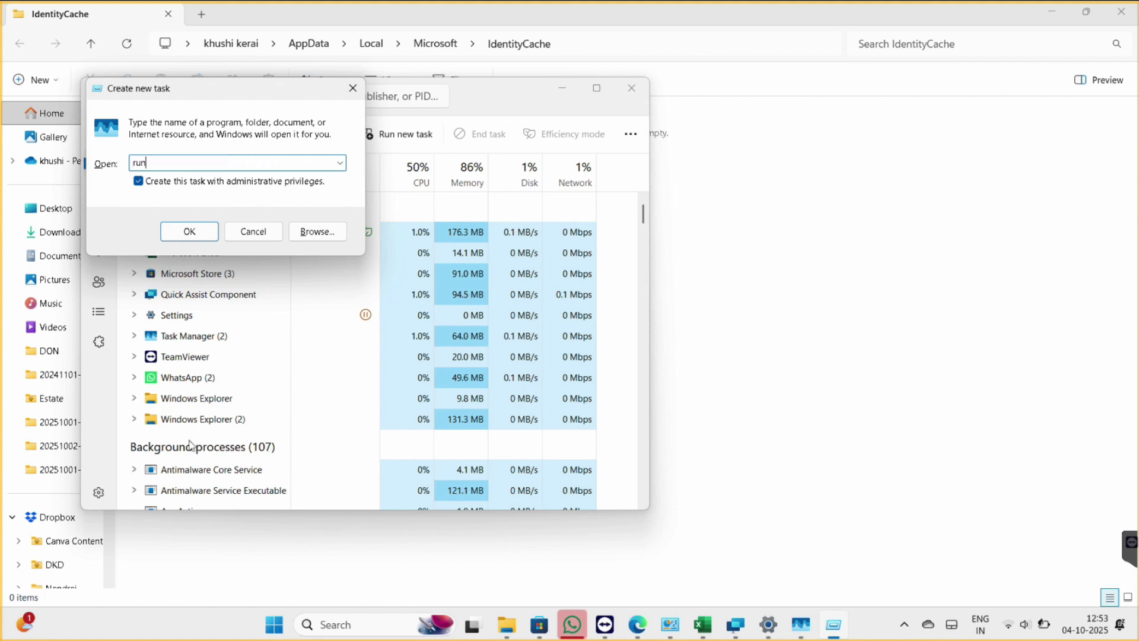
{"action": "key", "text": "BackSpace"}
{"action": "key", "text": "BackSpace"}
{"action": "key", "text": "BackSpace"}
{"action": "type", "text": "cmd"}
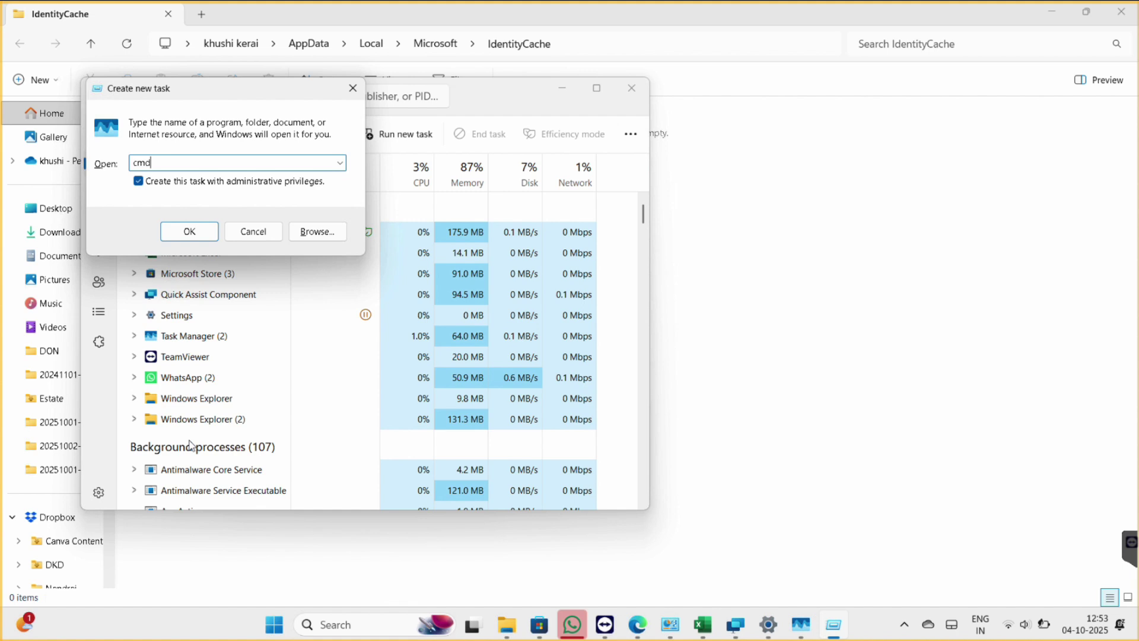
{"action": "key", "text": "Return"}
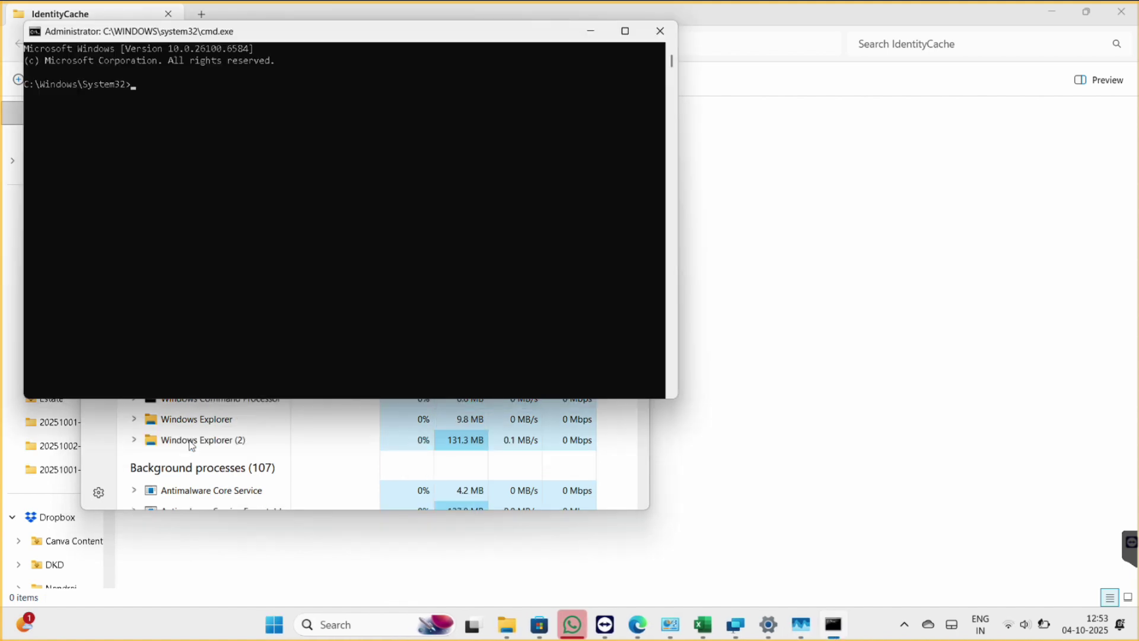
- Run olk.exe --clearlocalstate and confirm clearing Outlook's local settings and data
{"action": "type", "text": "olk.exe --cle"}
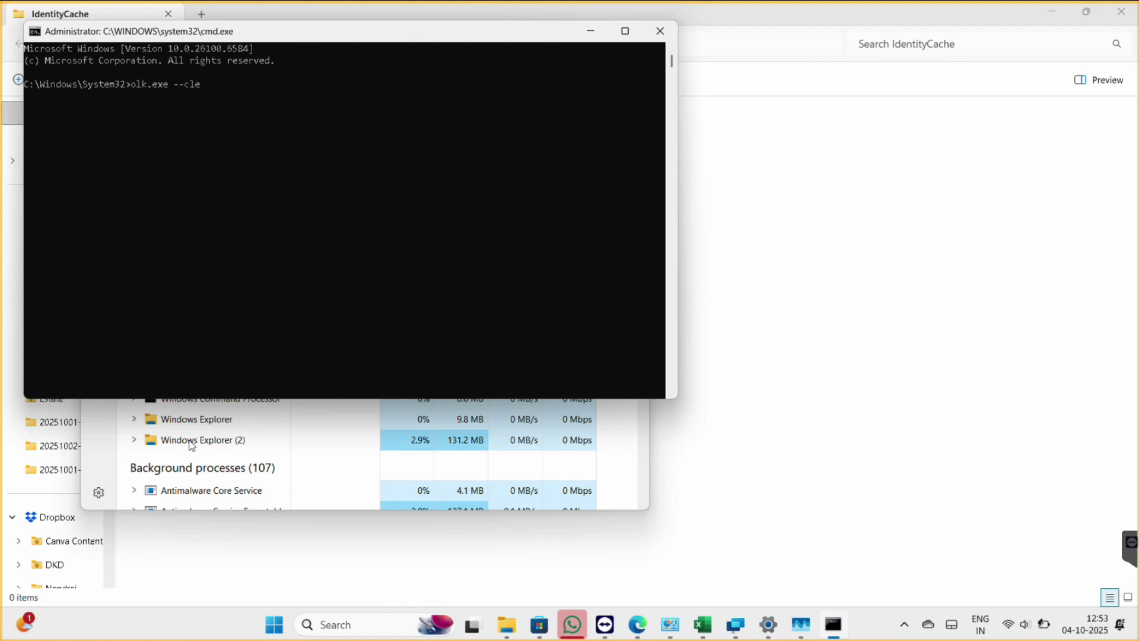
{"action": "type", "text": "arloc"}
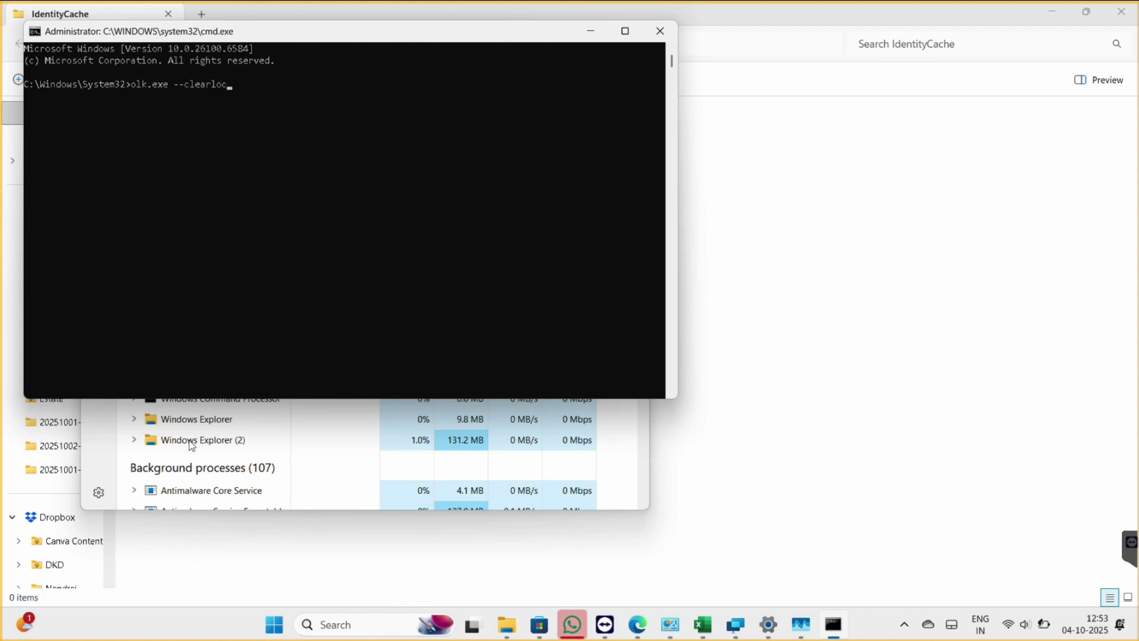
{"action": "type", "text": "alstate"}
{"action": "key", "text": "Return"}
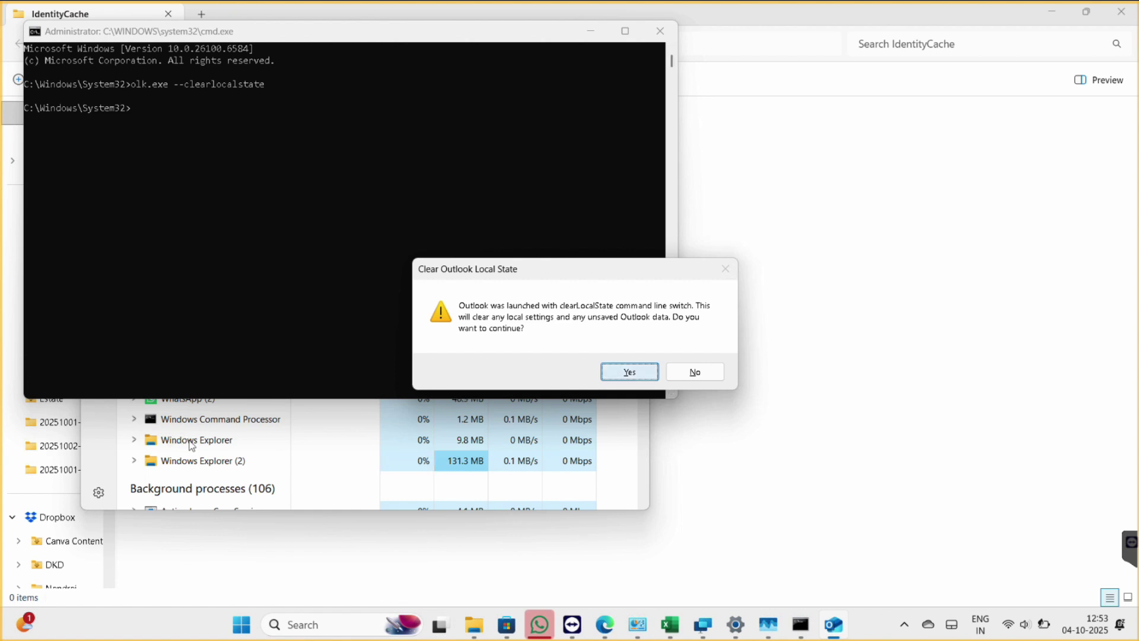
{"action": "key", "text": "Return"}
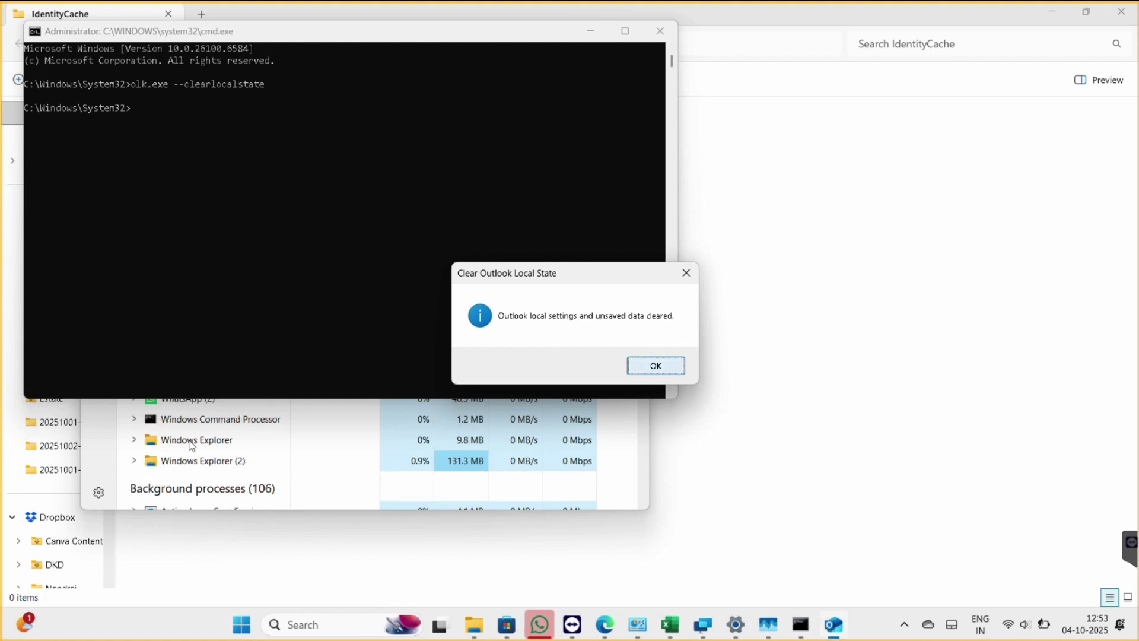
{"action": "key", "text": "Return"}
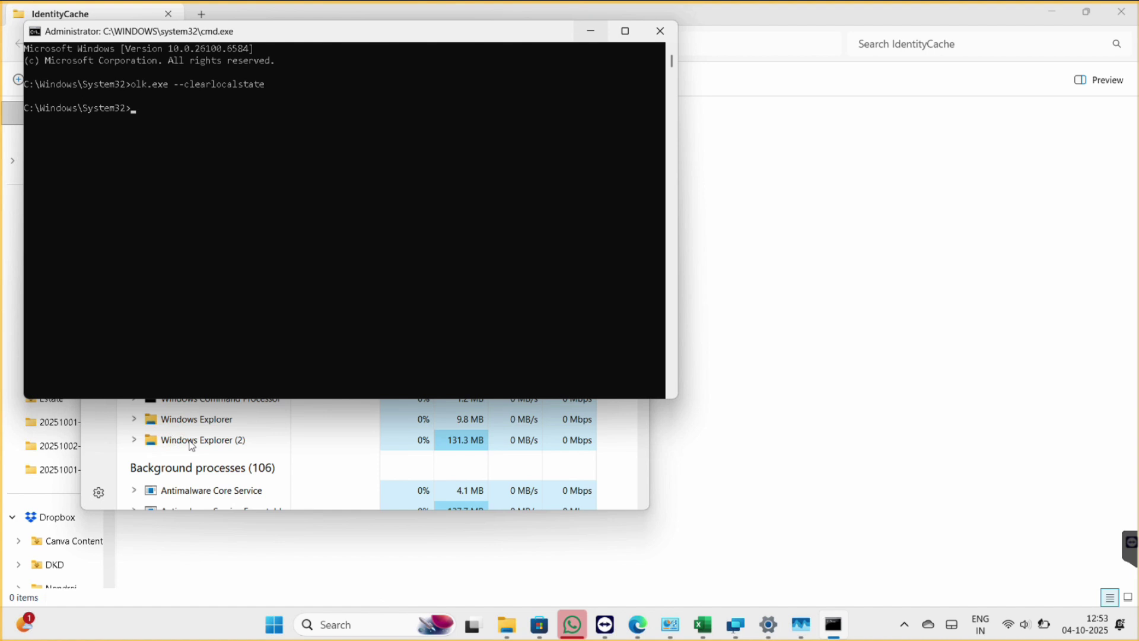
- Close Command Prompt, Task Manager and the IdentityCache folder window, then bring up Windows search
{"action": "key", "text": "alt+F4"}
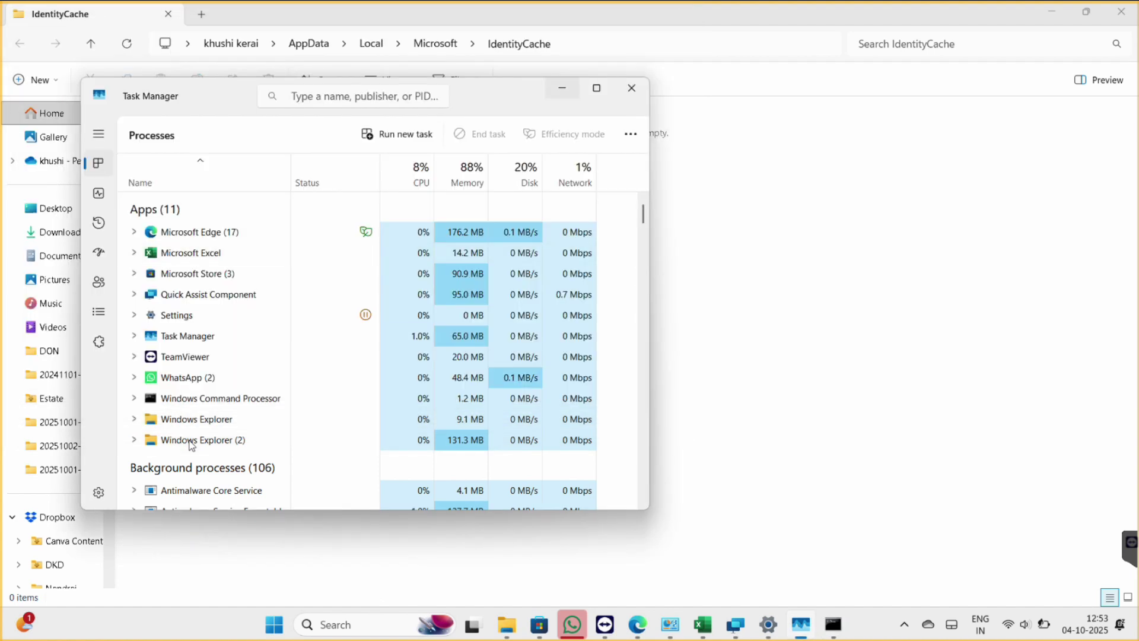
{"action": "key", "text": "alt+F4"}
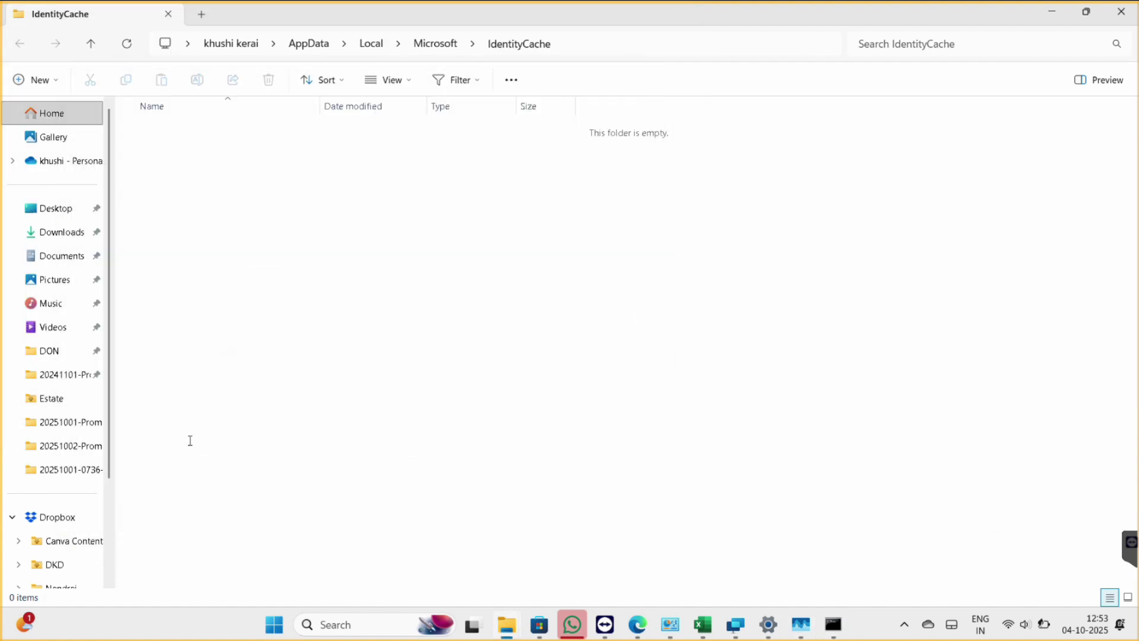
{"action": "key", "text": "alt+F4"}
{"action": "key", "text": "super"}
- Search for 'outlook', launch it, and scroll through the loaded Inbox of 32 messages
{"action": "type", "text": "outlook"}
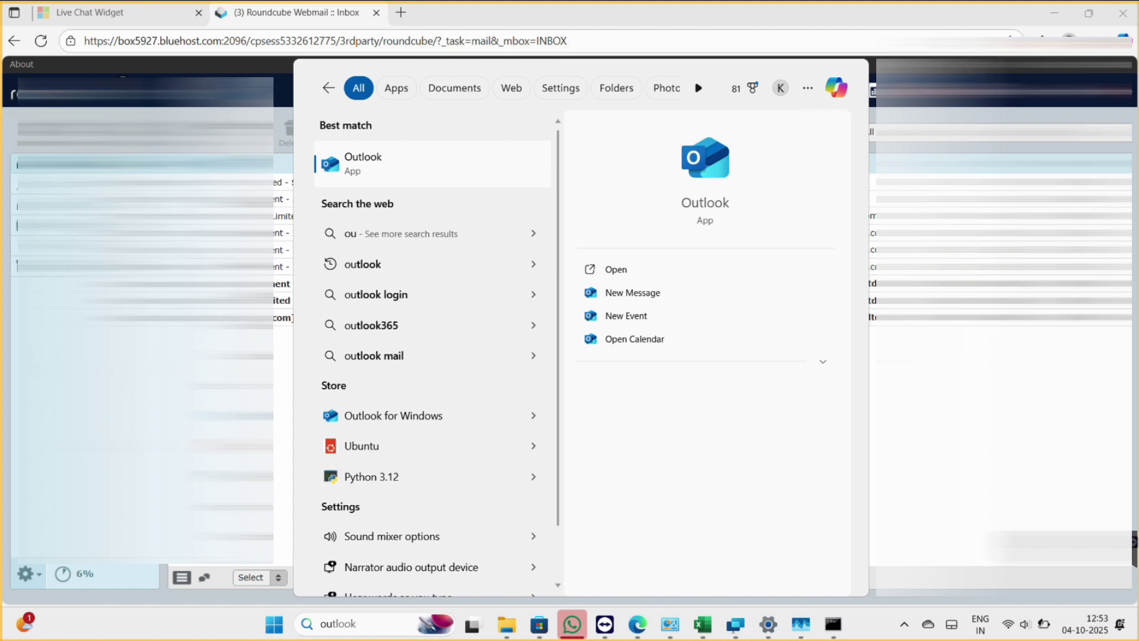
{"action": "key", "text": "Return"}
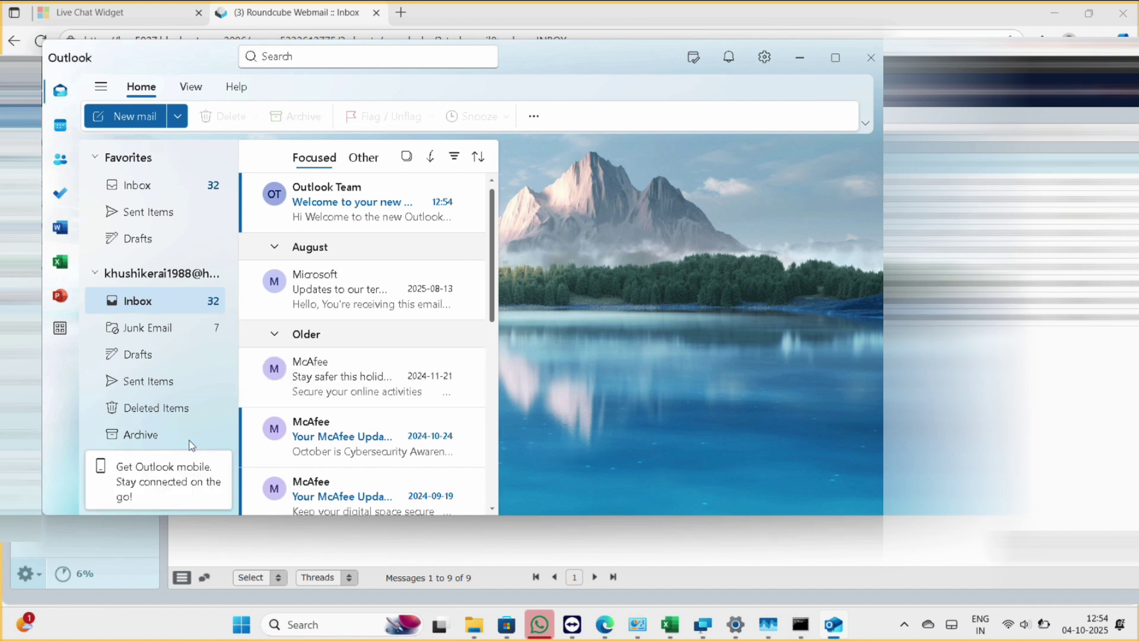
{"action": "scroll", "coordinate": [188, 445], "scroll_direction": "down", "scroll_amount": 3}
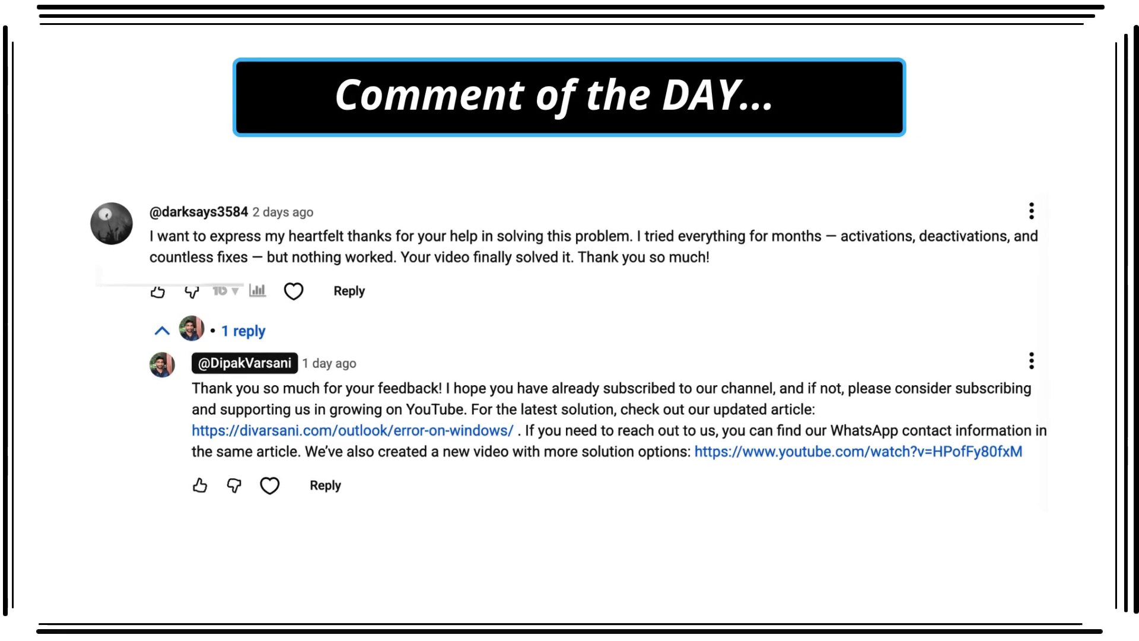